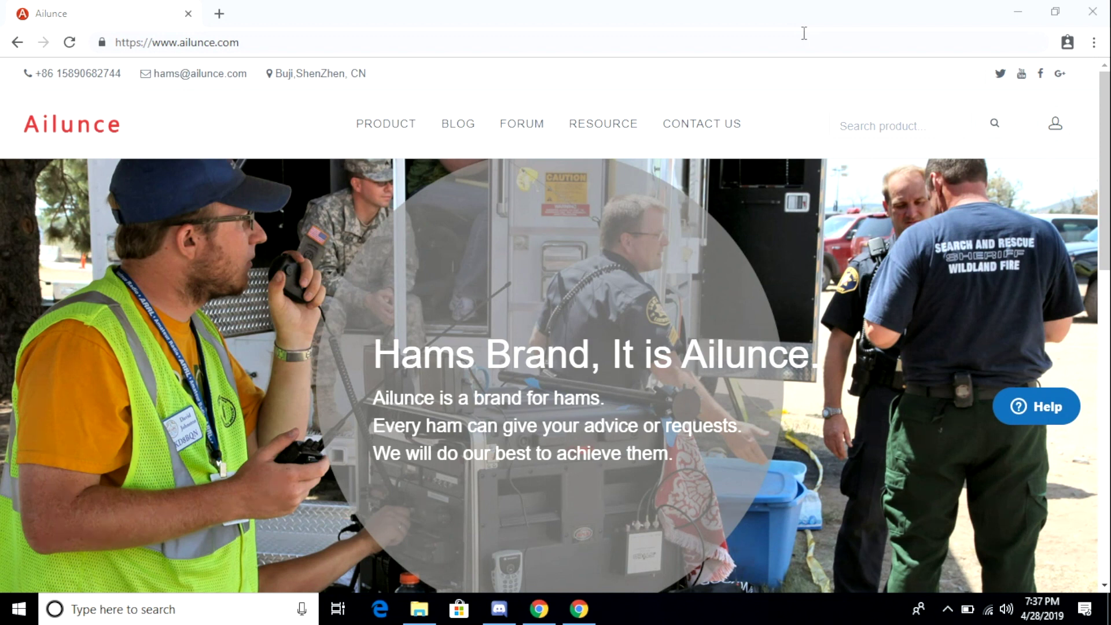
Go to the Ailunce Resource Center page listing the HD1 resources
click(592, 129)
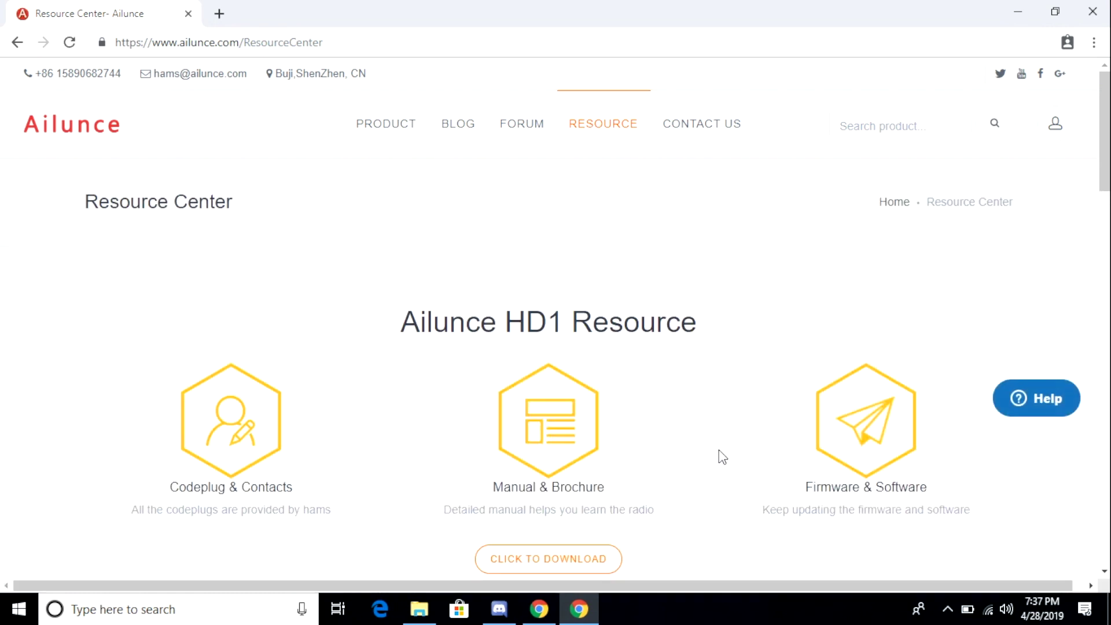
Open the HD1 Software downloads section and start downloading HD1 Firmware V1.58.zip
scroll(726, 472, down, 2)
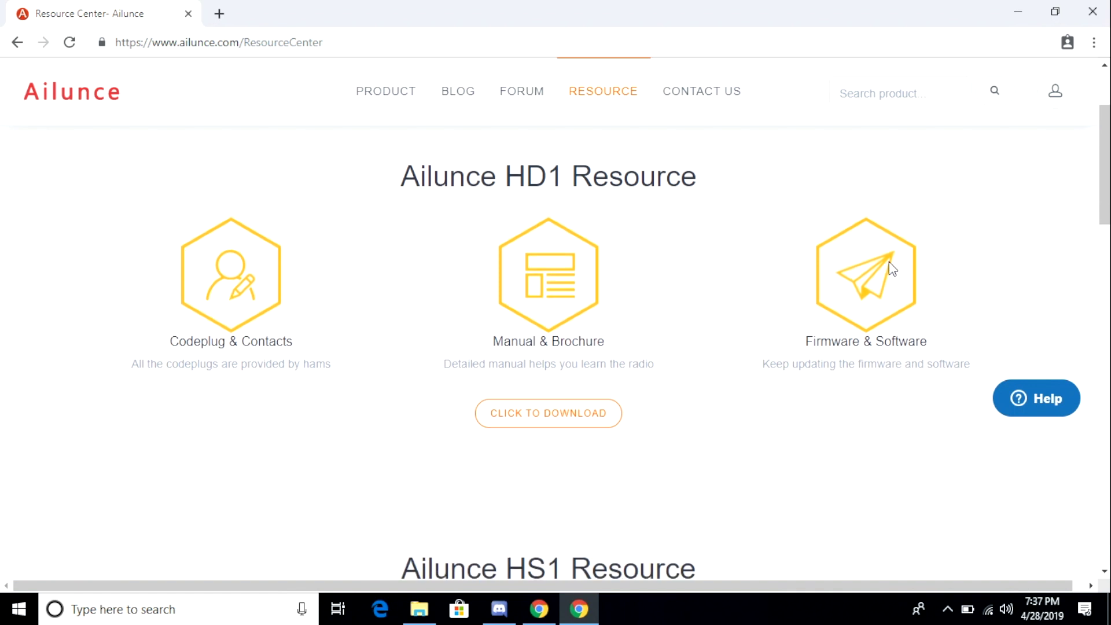
click(529, 422)
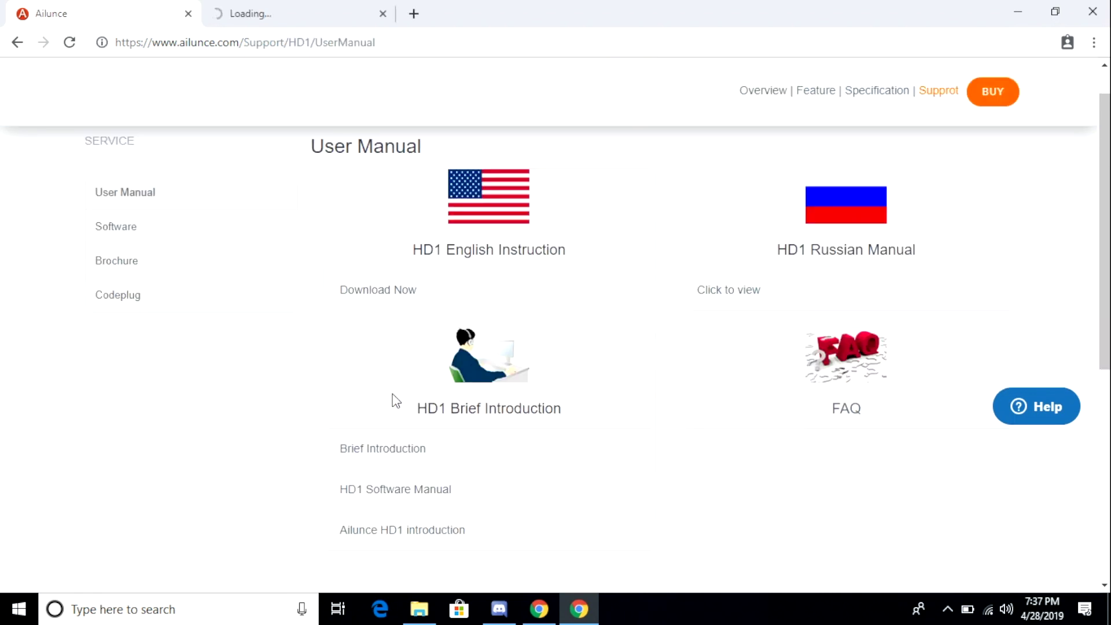
click(106, 229)
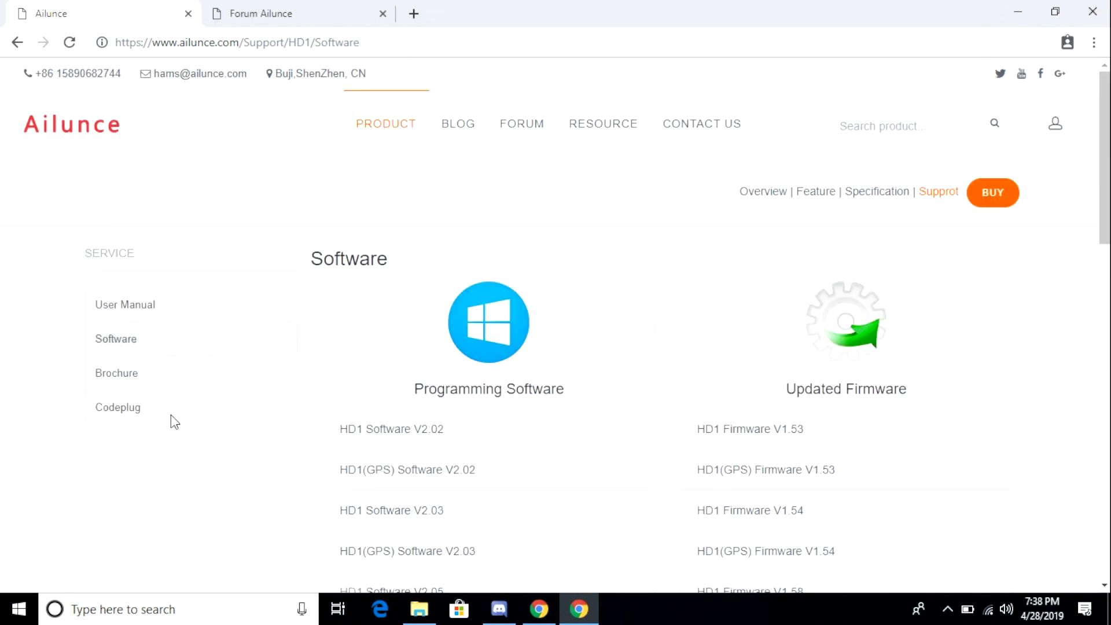
scroll(206, 479, down, 4)
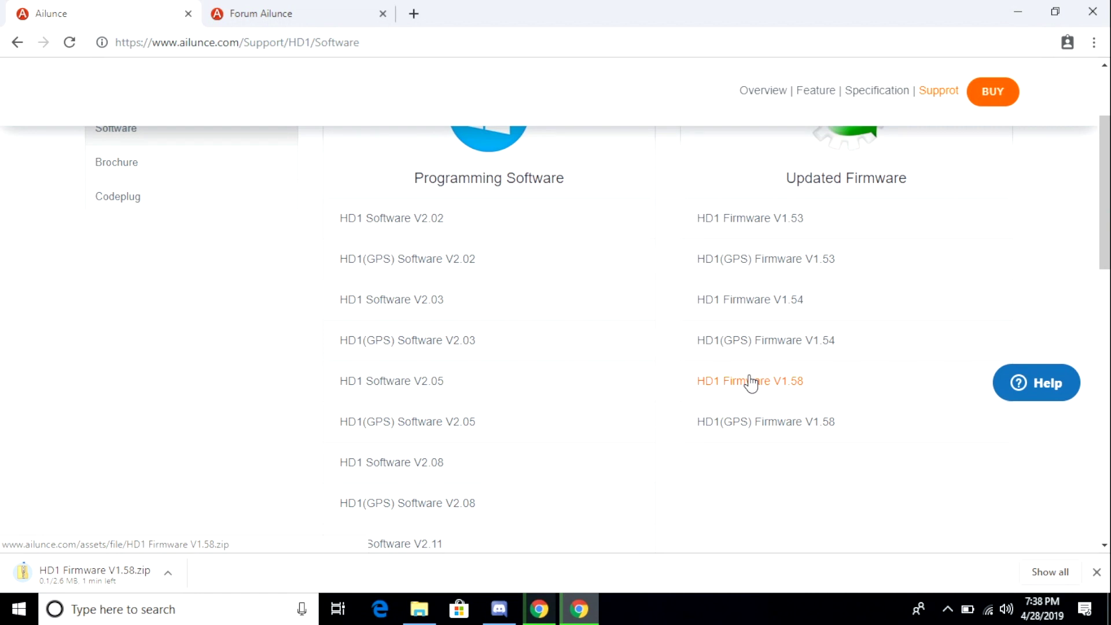
scroll(598, 440, down, 3)
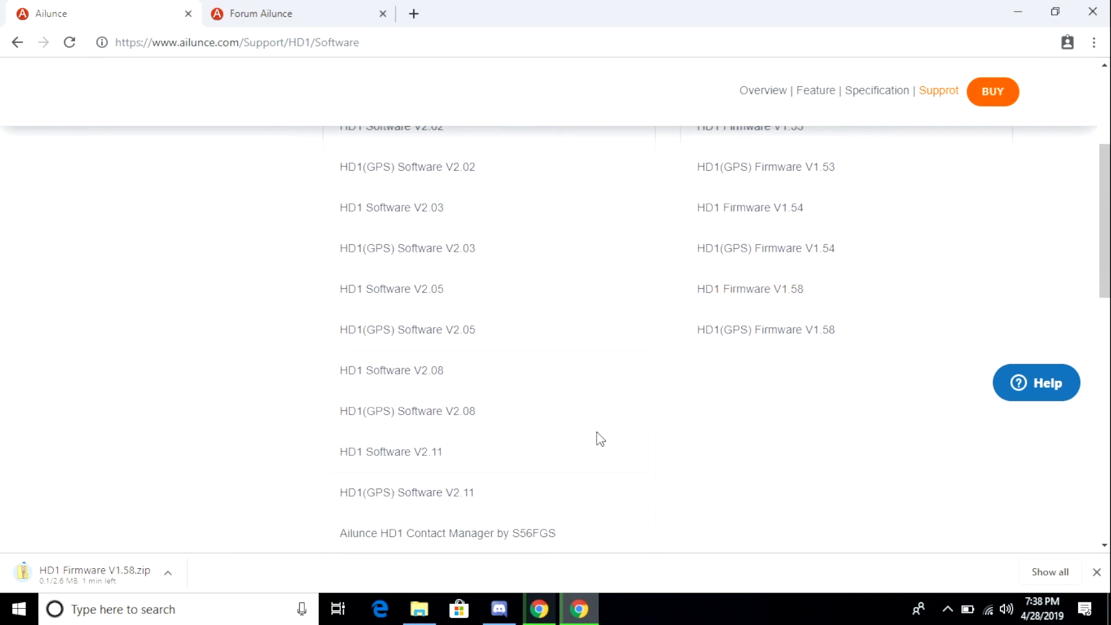
scroll(598, 440, down, 1)
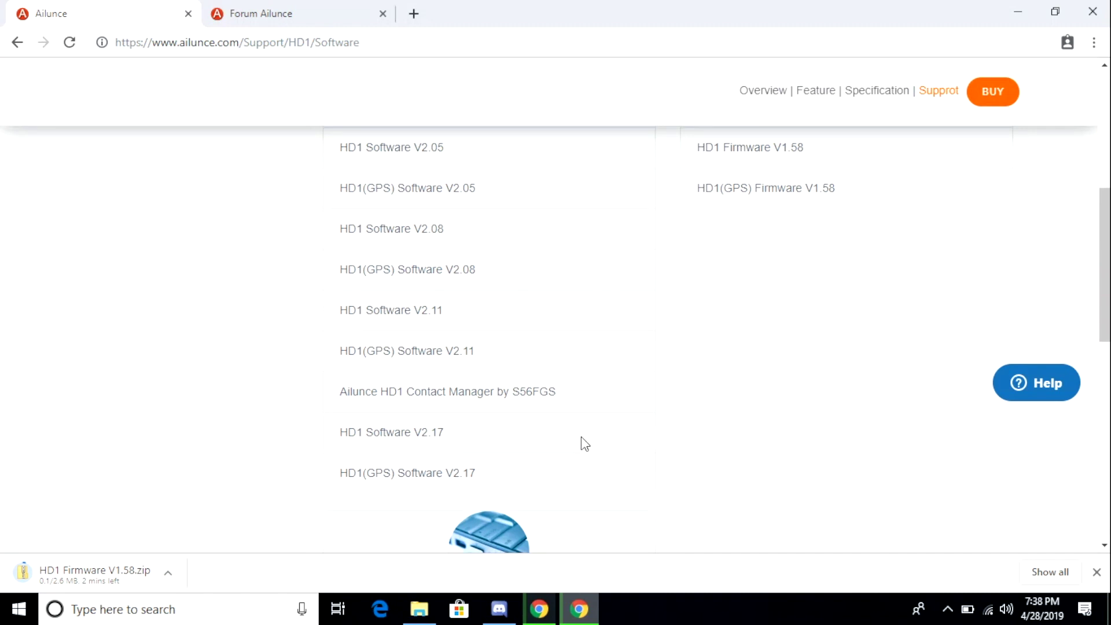
Download HD1 Software V2.17 and extract the HD1 Firmware V1.58 zip in Downloads
click(373, 436)
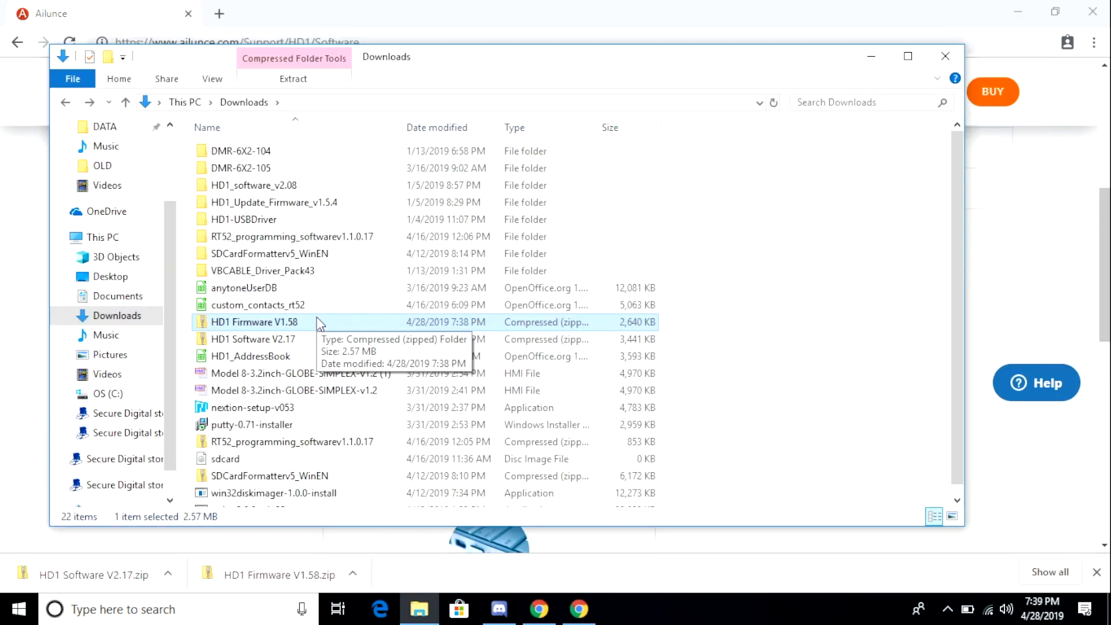
right_click(318, 318)
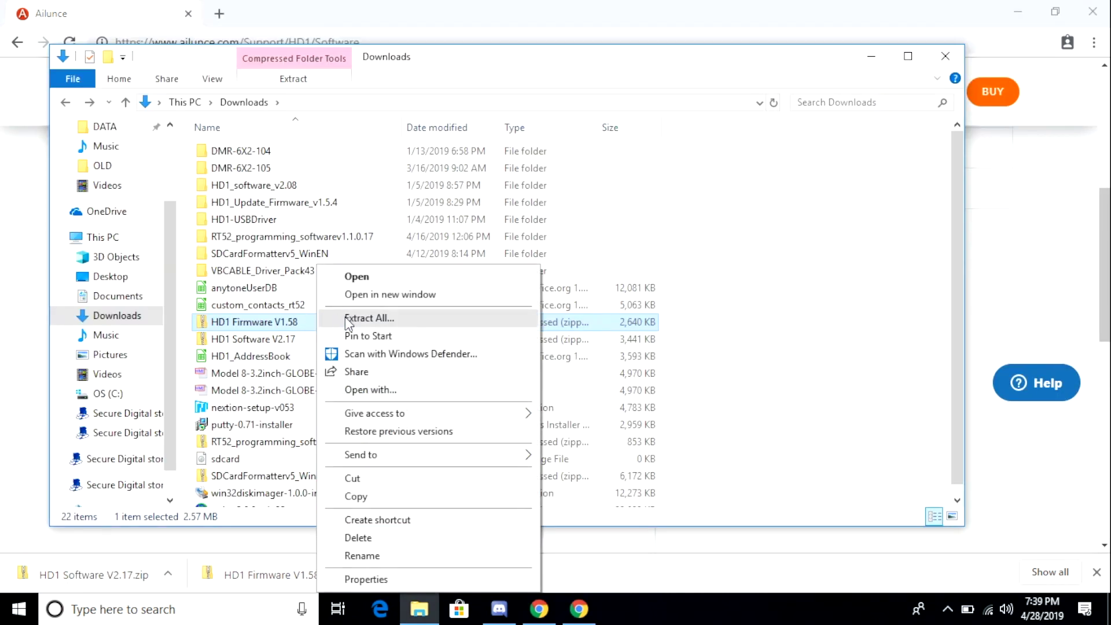
click(348, 319)
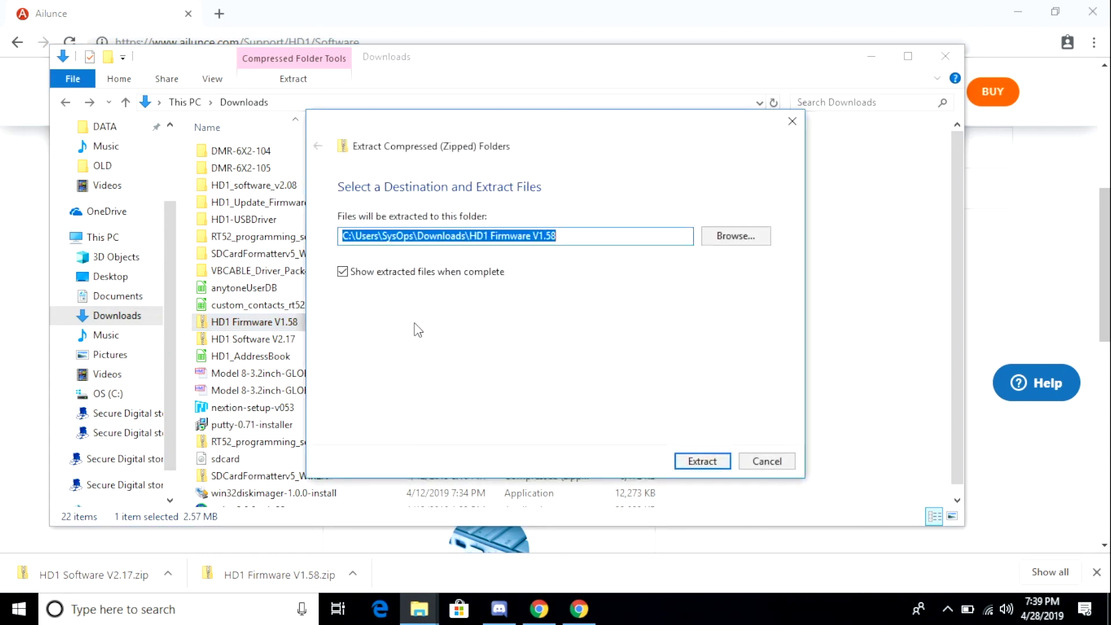
click(714, 468)
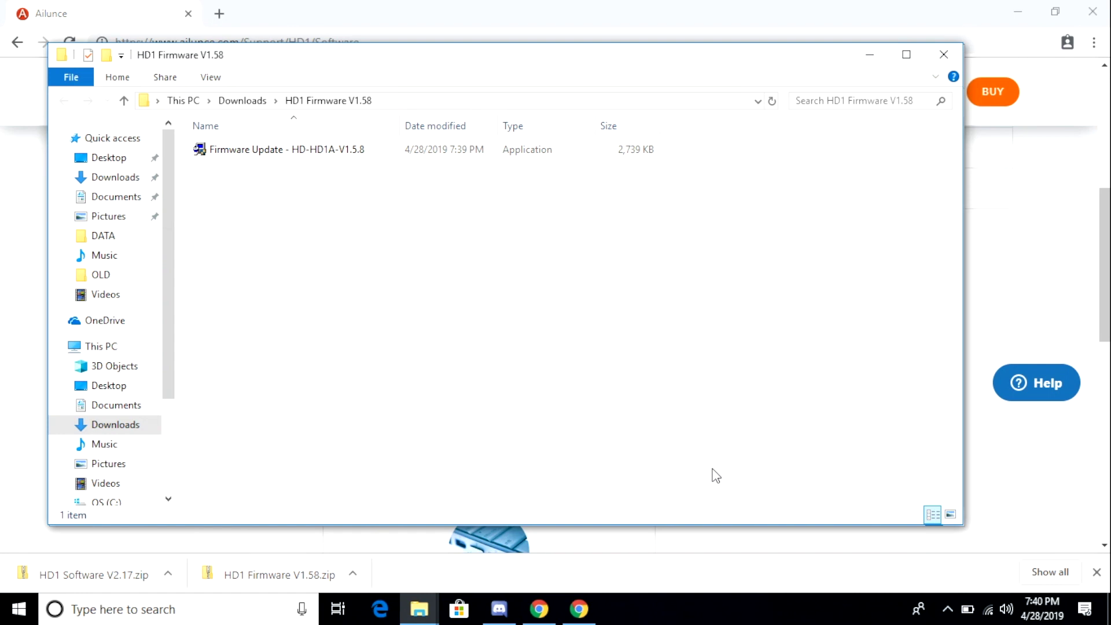
Install Firmware Update HD-HD1A-V1.5.8 with default settings, allowing the unrecognized app to run
double_click(293, 146)
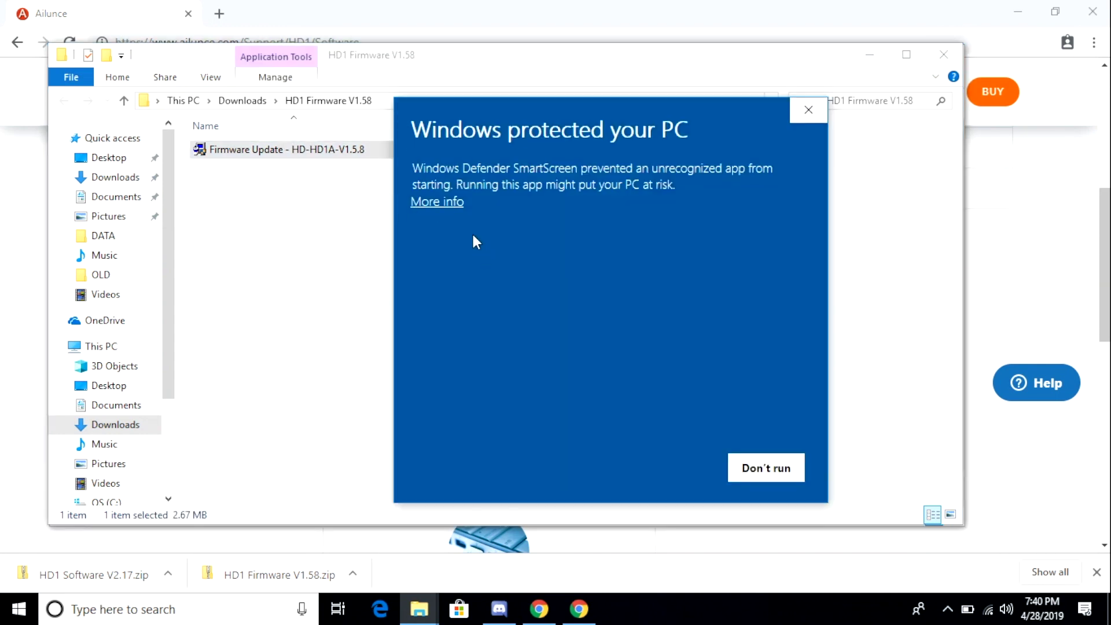
click(457, 202)
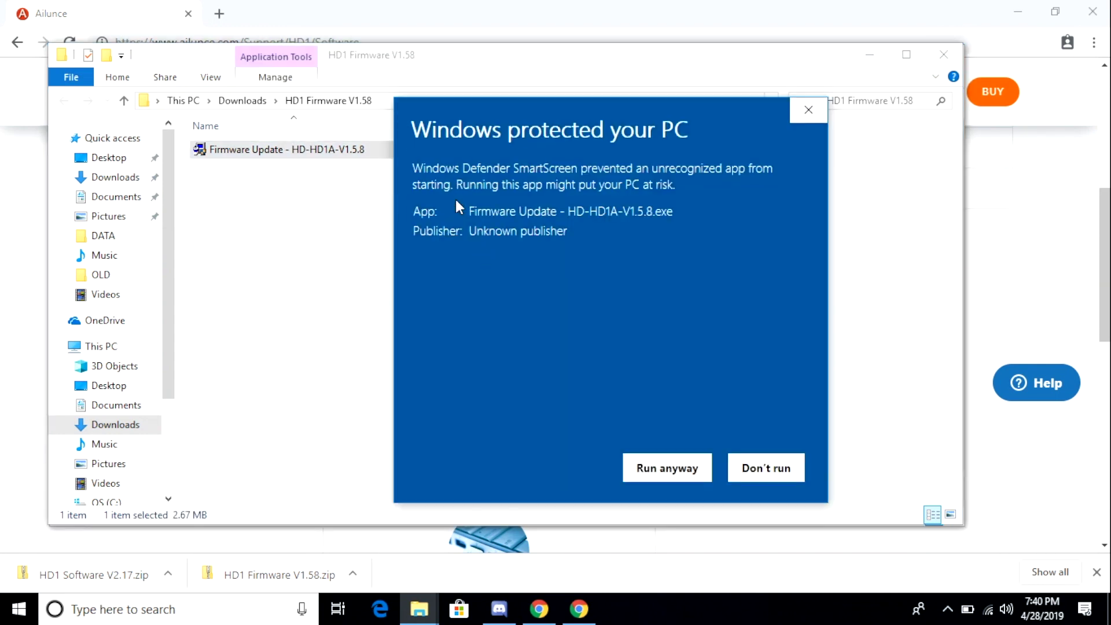
click(642, 467)
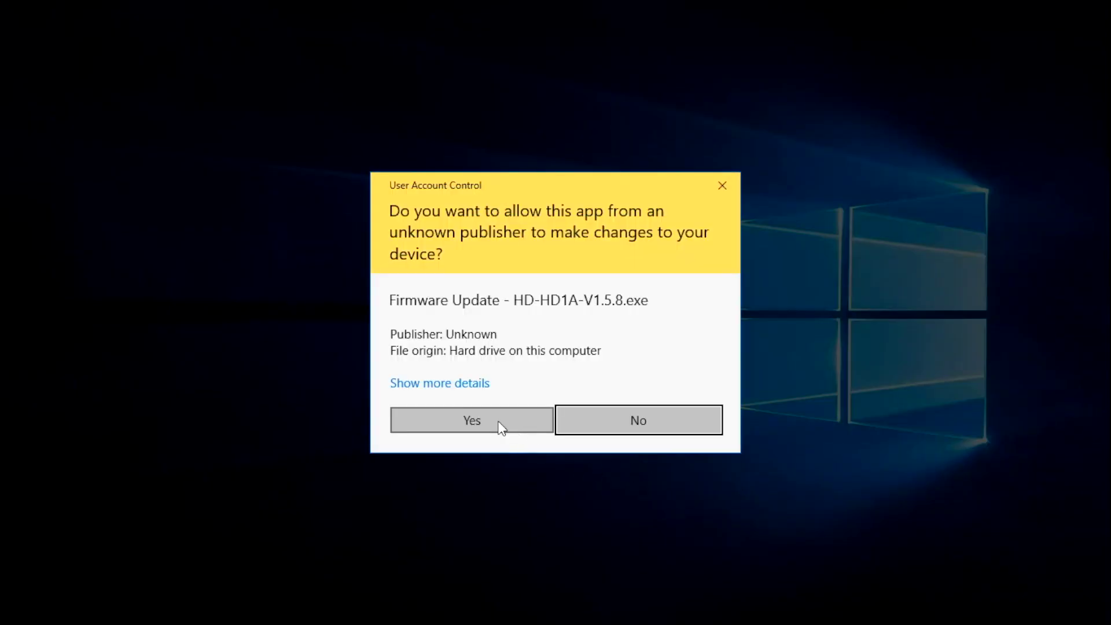
click(501, 429)
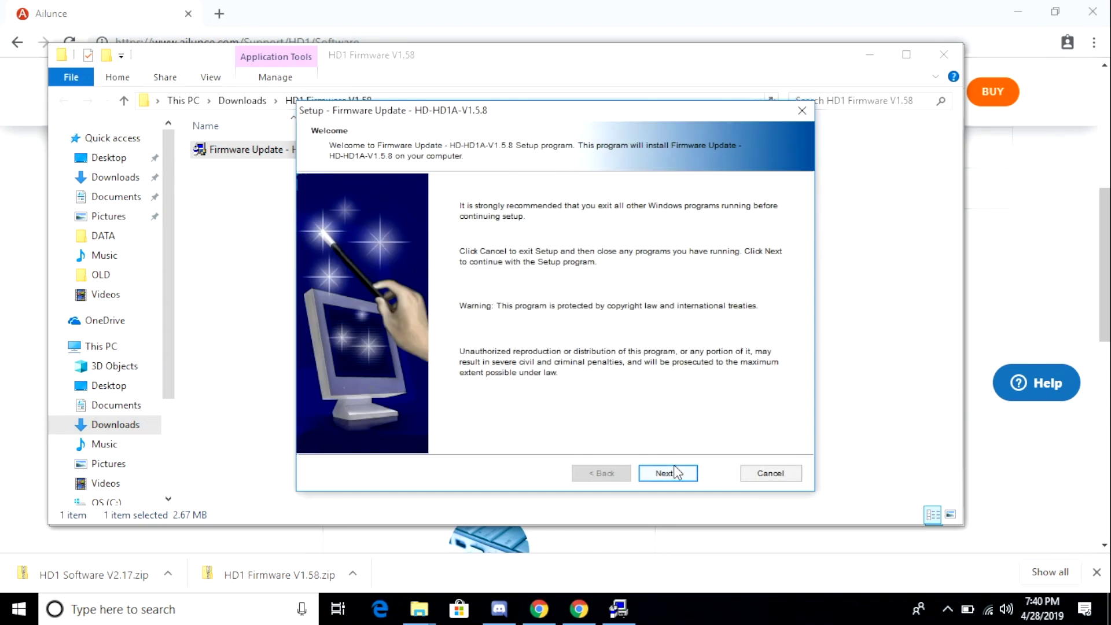
click(667, 473)
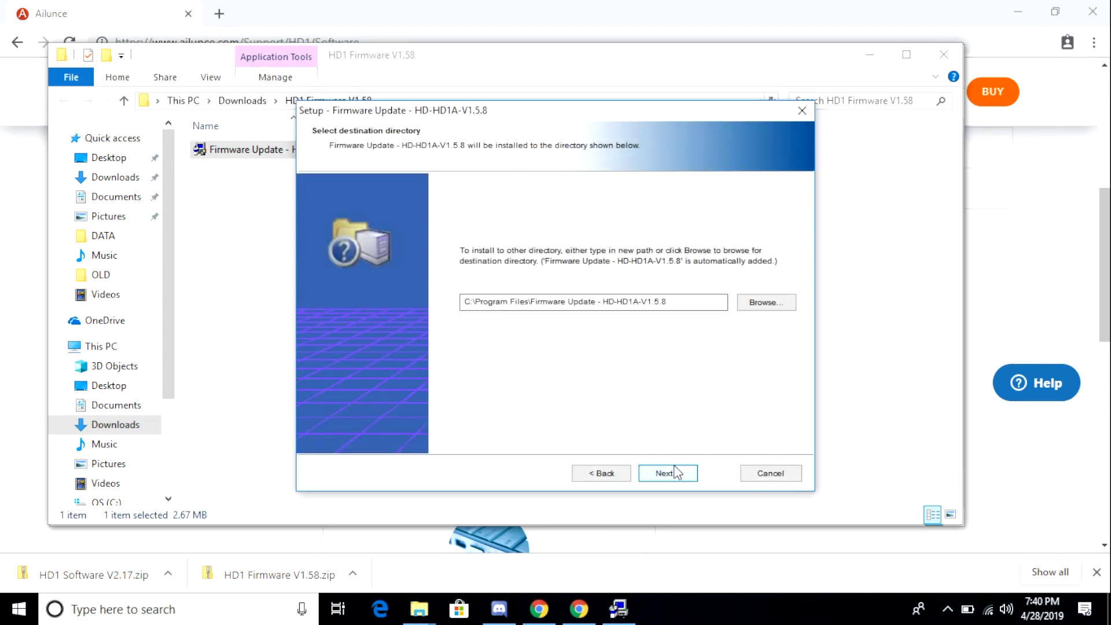
click(672, 473)
click(673, 473)
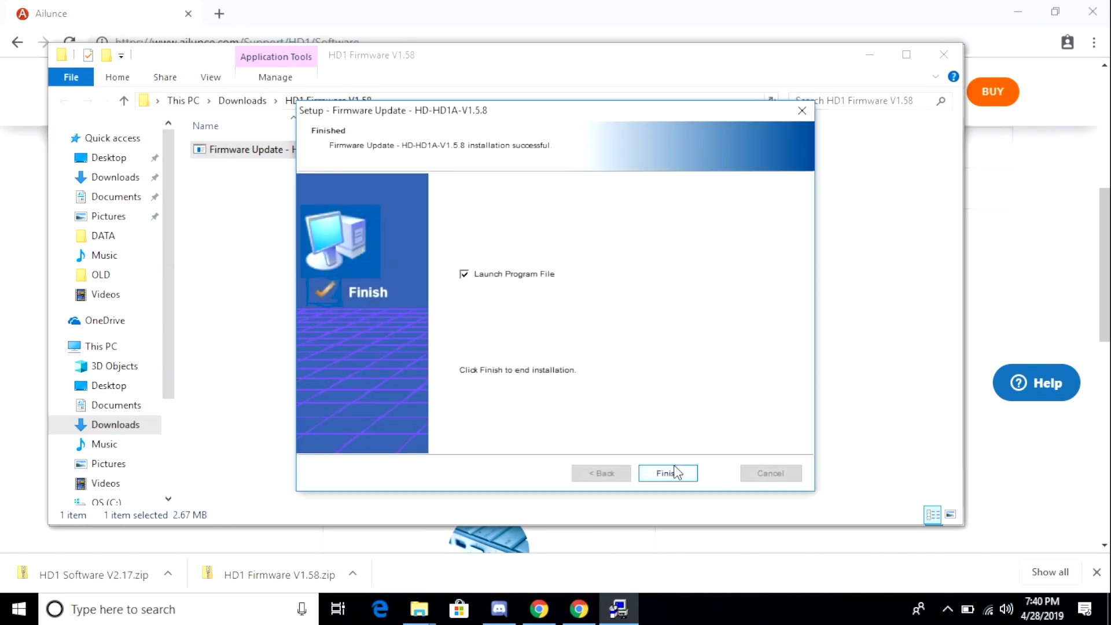
click(668, 473)
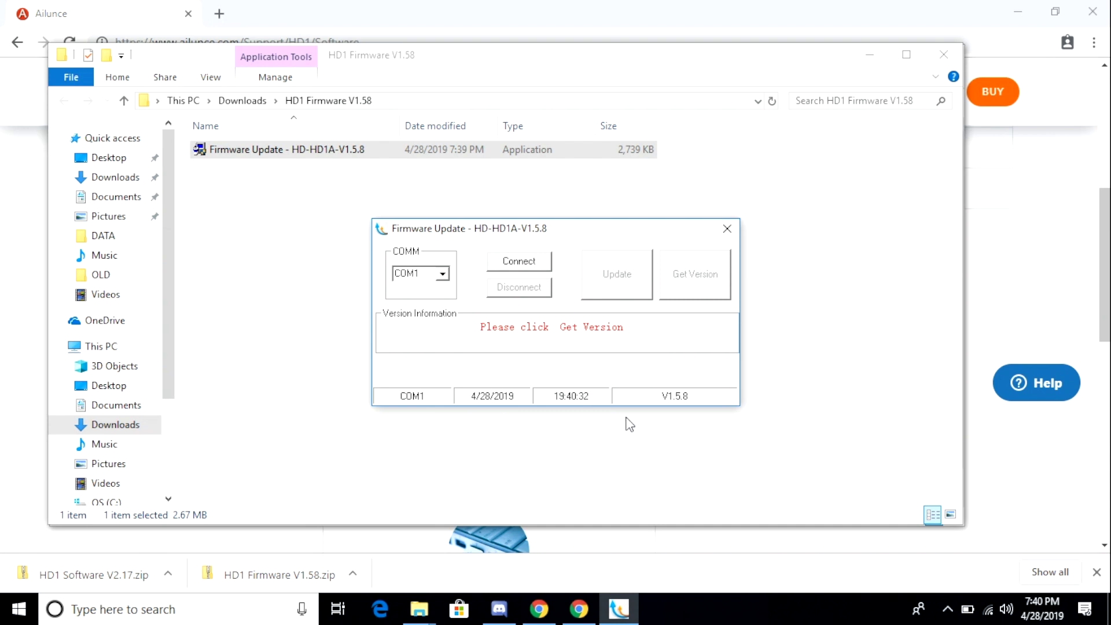
click(173, 621)
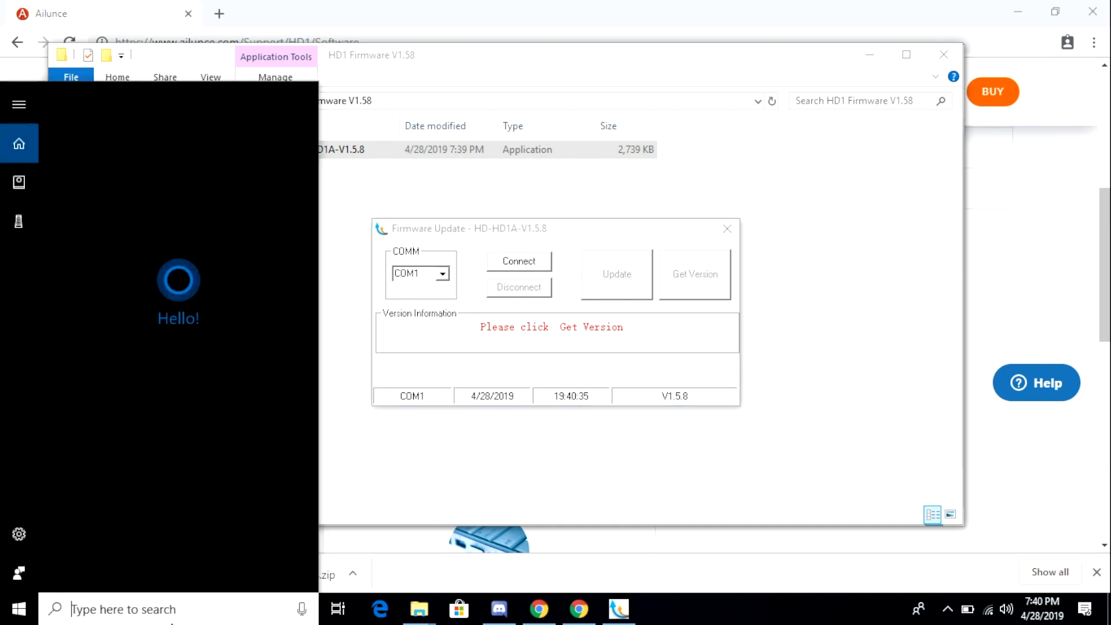
Find the radio cable's Prolific USB-to-Serial port, COM8, in Computer Management's Device Manager
text(com)
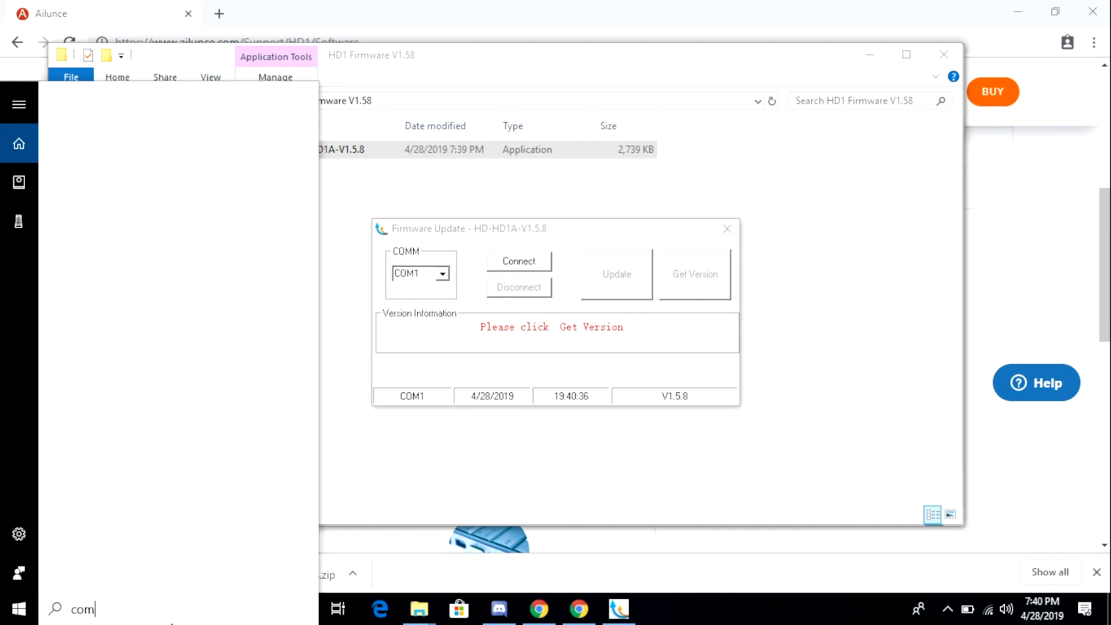
text(puter)
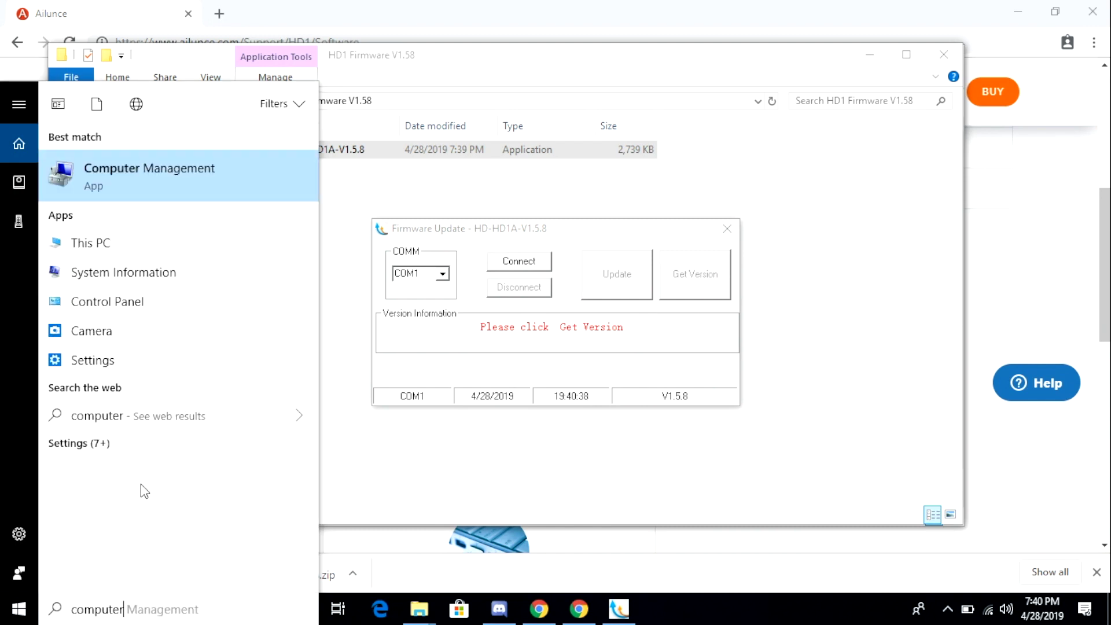
click(115, 189)
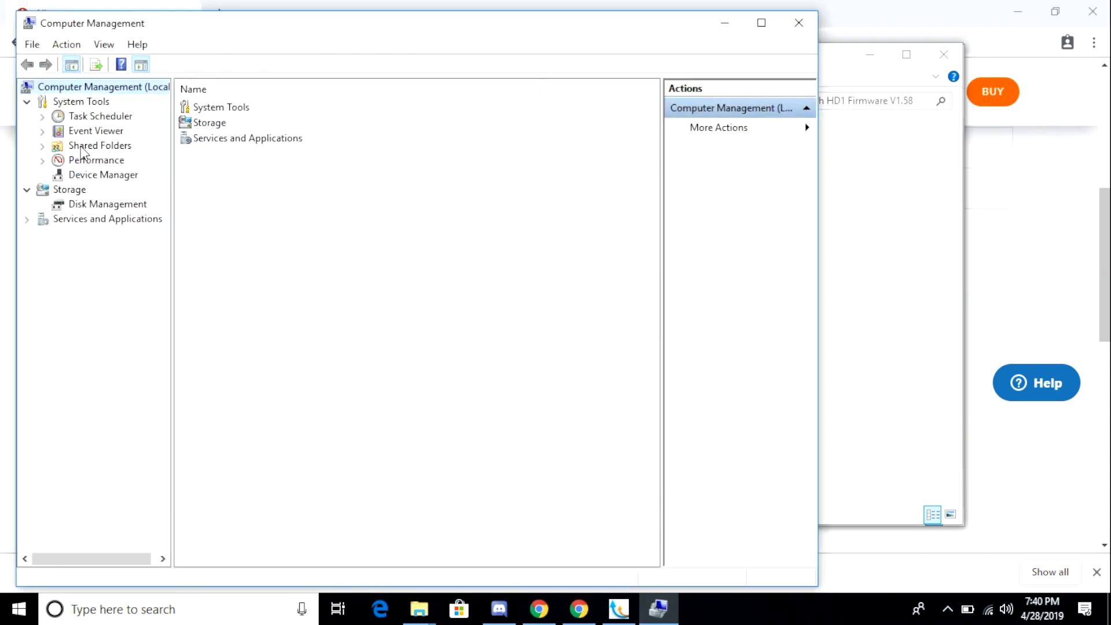
click(87, 174)
double_click(293, 307)
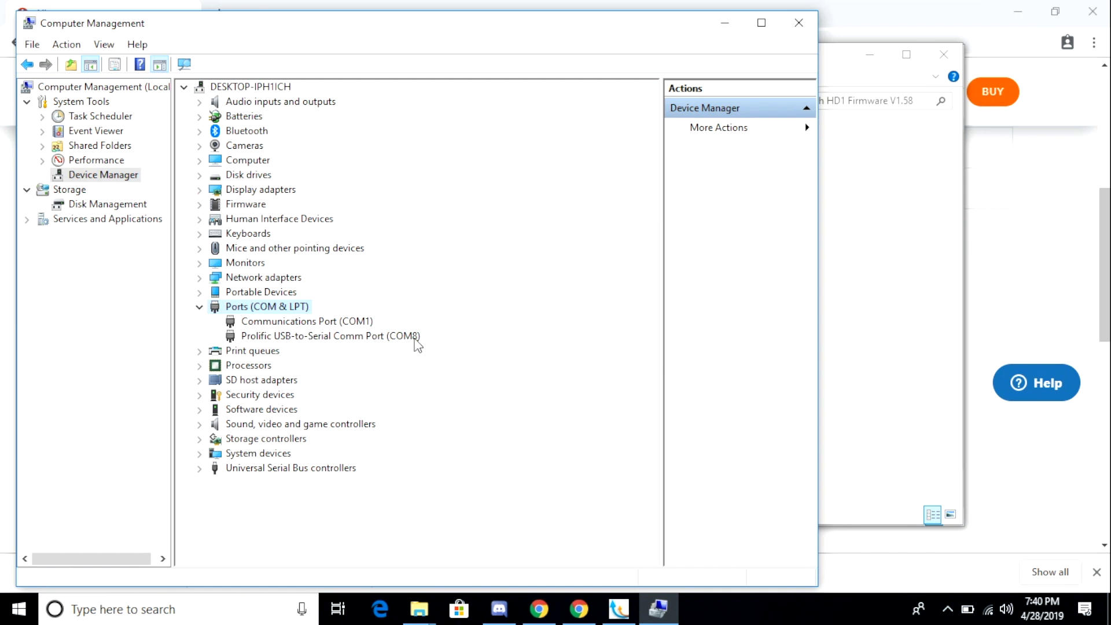
click(723, 26)
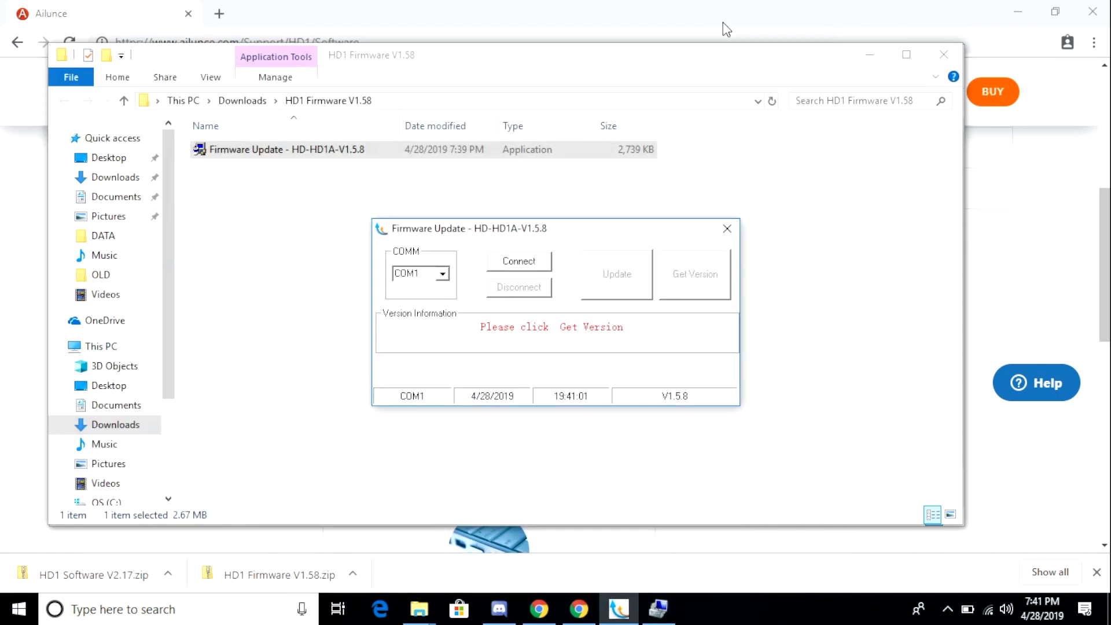
Connect the updater to the radio on COM8 and read its current firmware version
click(443, 275)
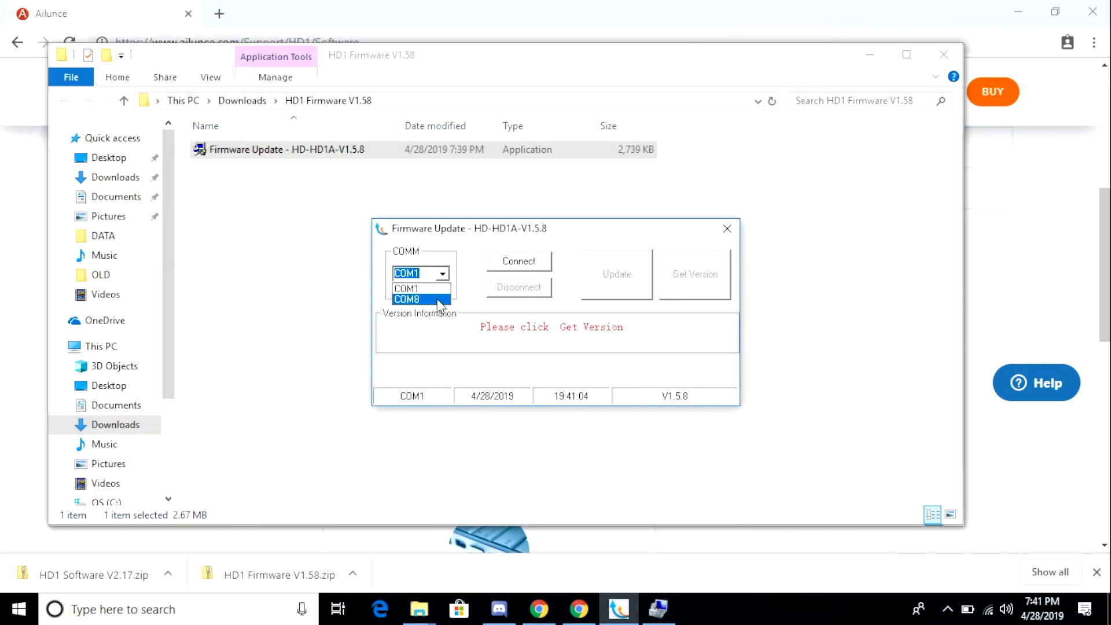
click(438, 301)
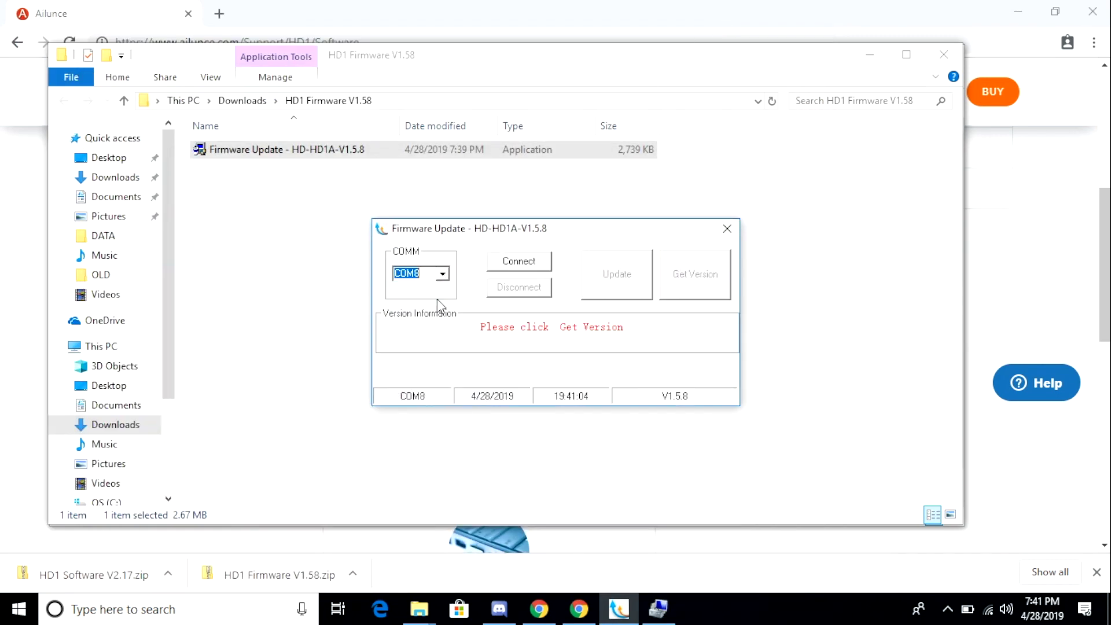
click(517, 263)
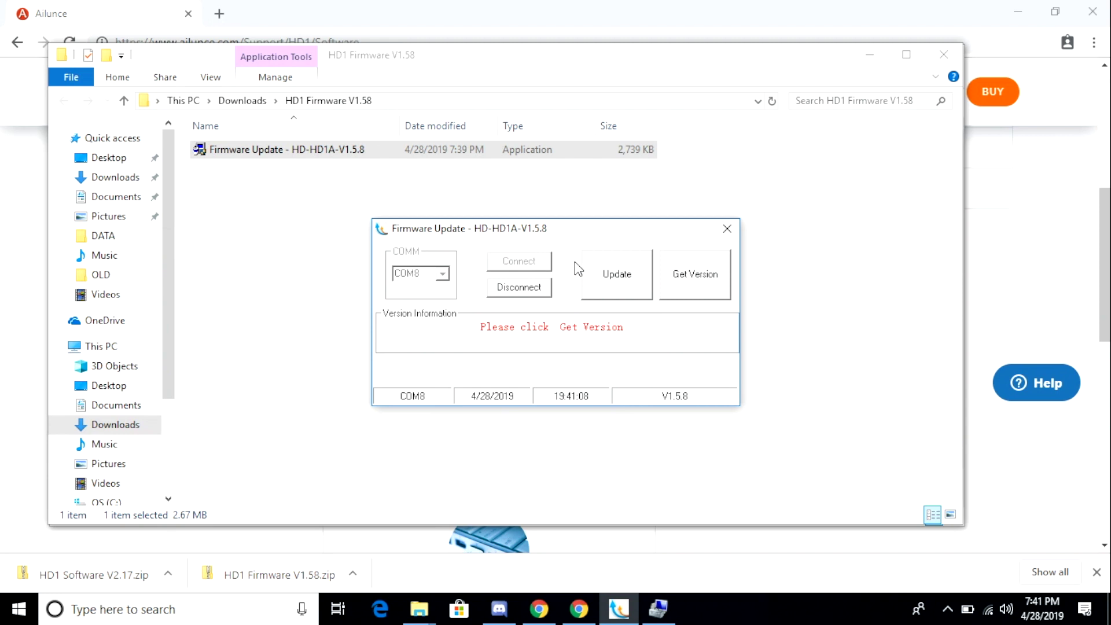
click(690, 288)
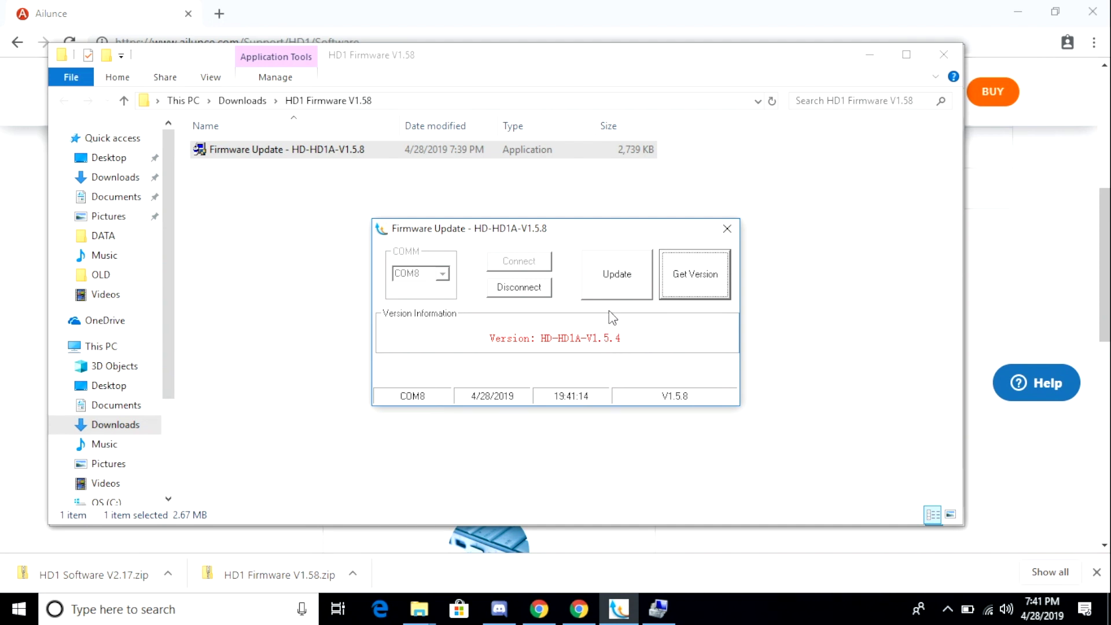
Flash the new firmware and confirm the radio now reads HD-HD1A-V1.5.8
click(615, 278)
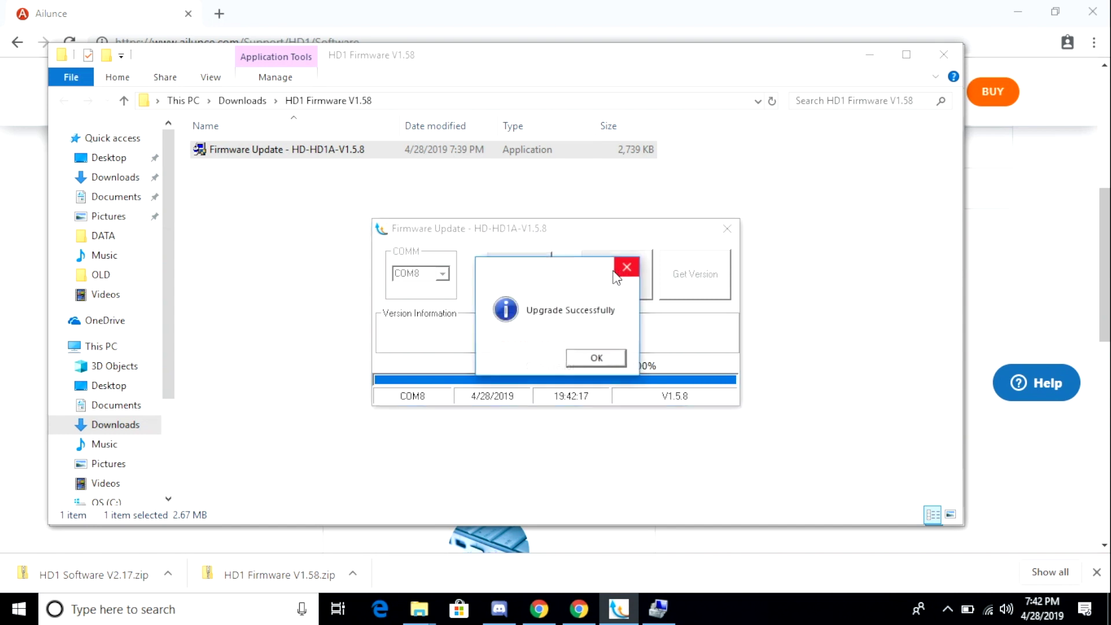
click(600, 363)
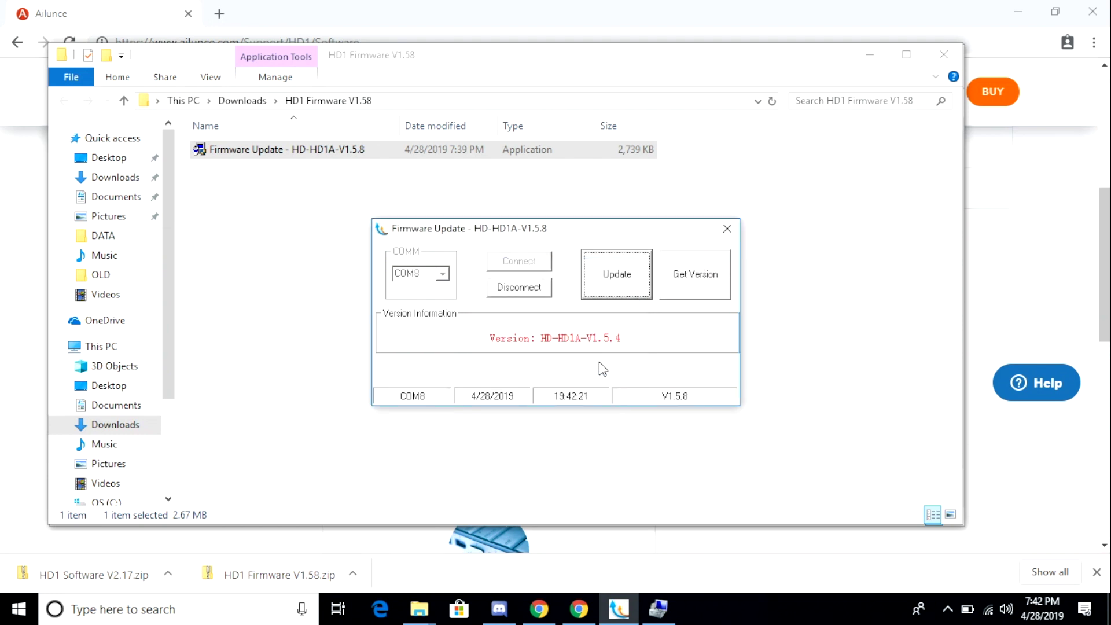
click(690, 277)
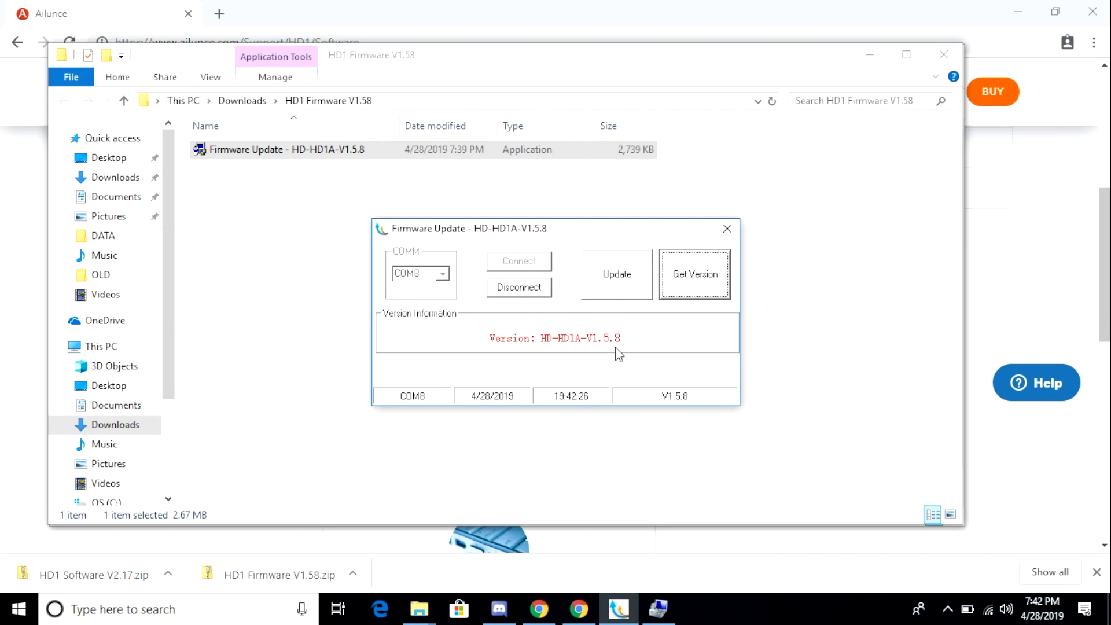
Close the firmware updater and extract HD1 Software V2.17.zip into its suggested folder
click(728, 230)
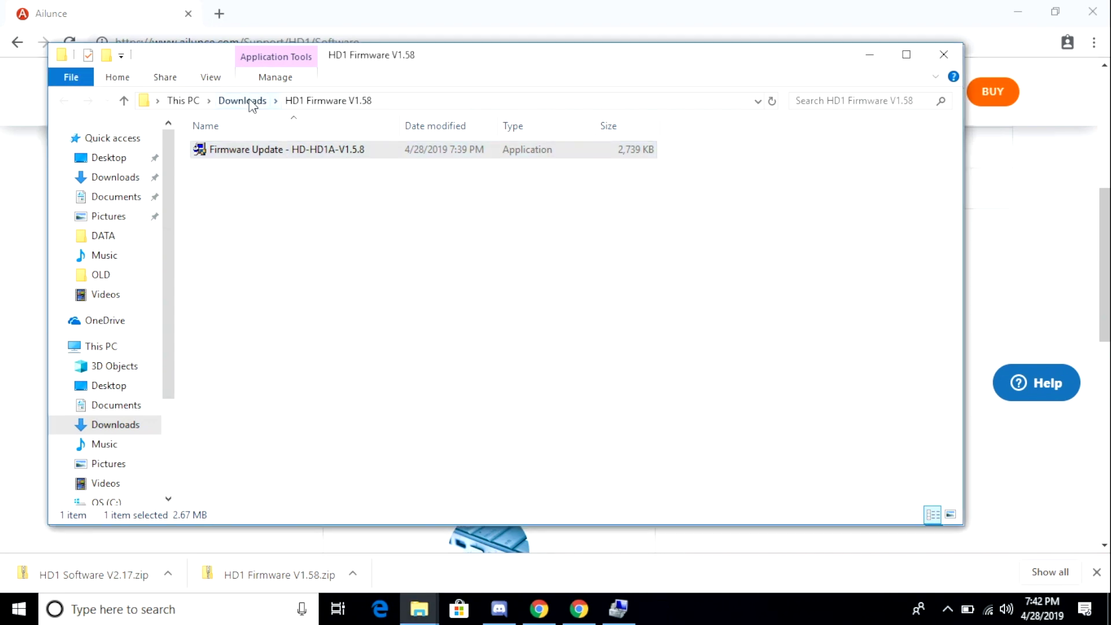
click(243, 101)
right_click(264, 354)
click(328, 70)
click(689, 464)
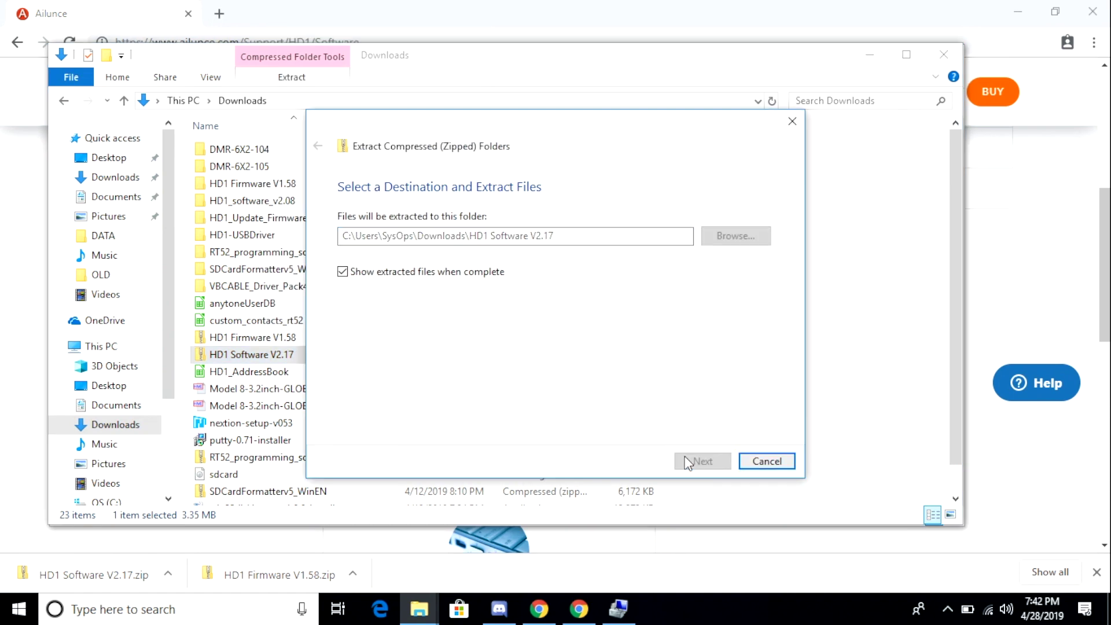
Run the HD1 v2.17 installer anyway and uninstall the old HD1 version with its shared files
double_click(225, 171)
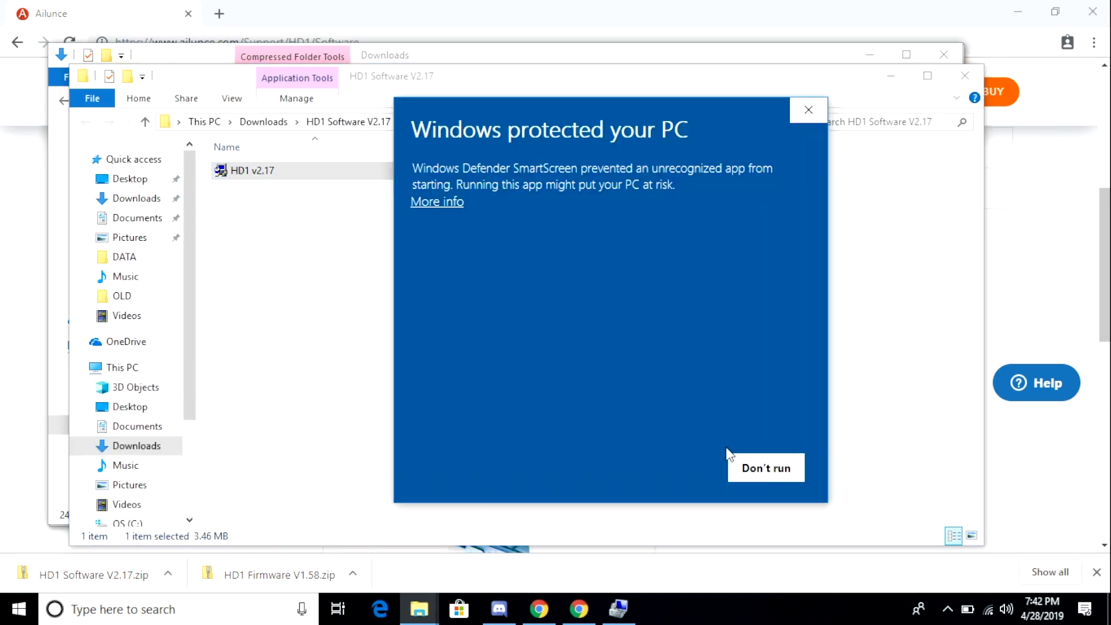
click(437, 201)
click(665, 467)
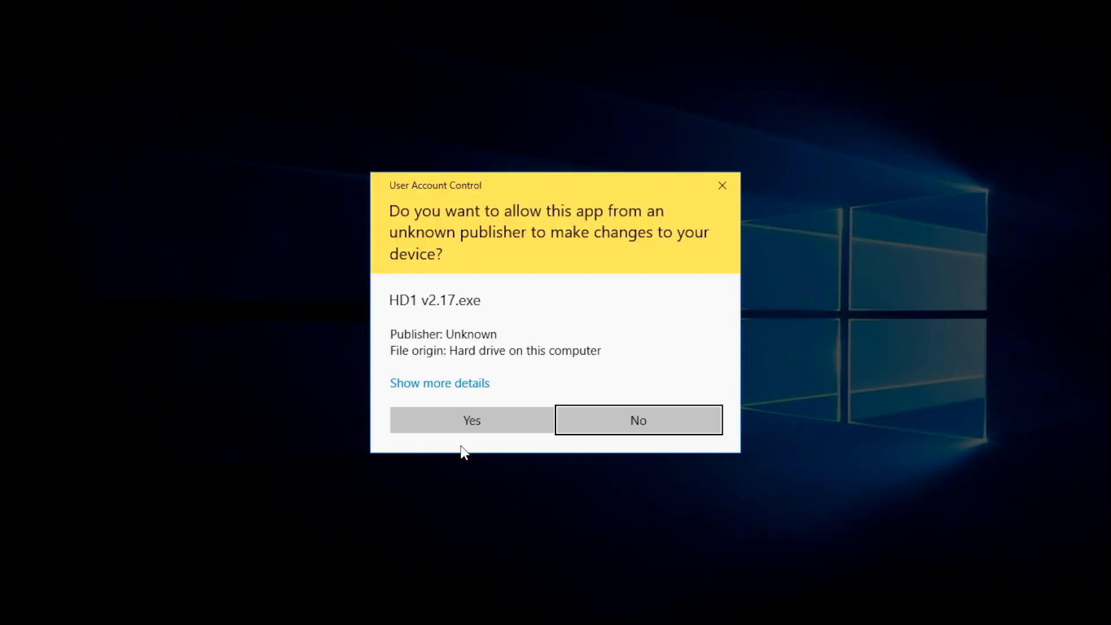
click(453, 427)
click(539, 364)
click(598, 365)
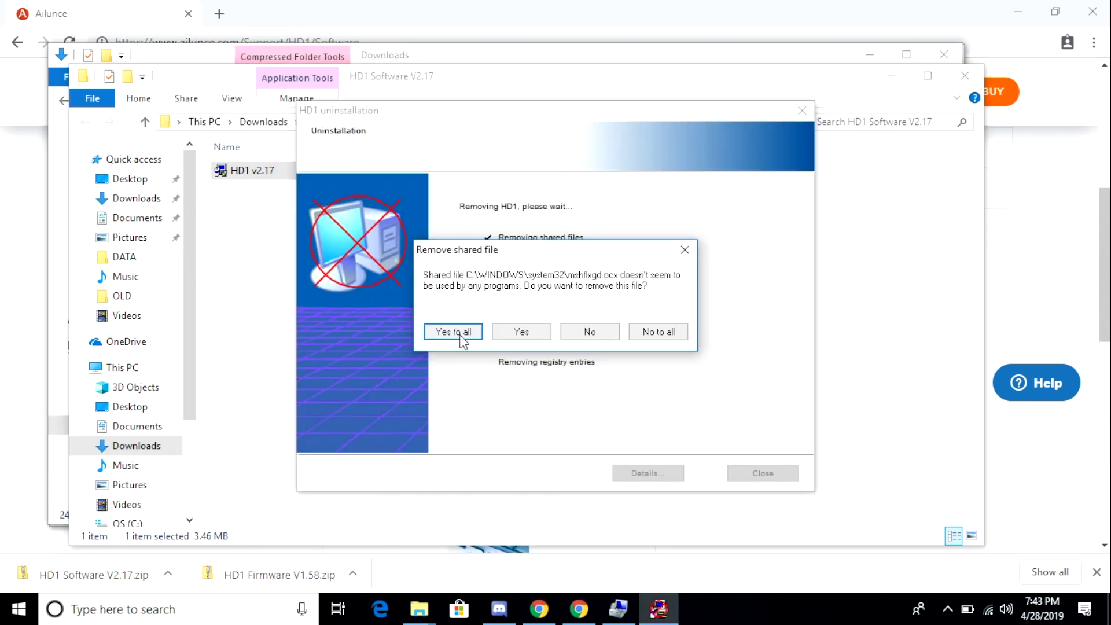
click(462, 337)
click(755, 472)
Install HD1 V2.17 into the program folder and verify the version under Help > About
click(666, 472)
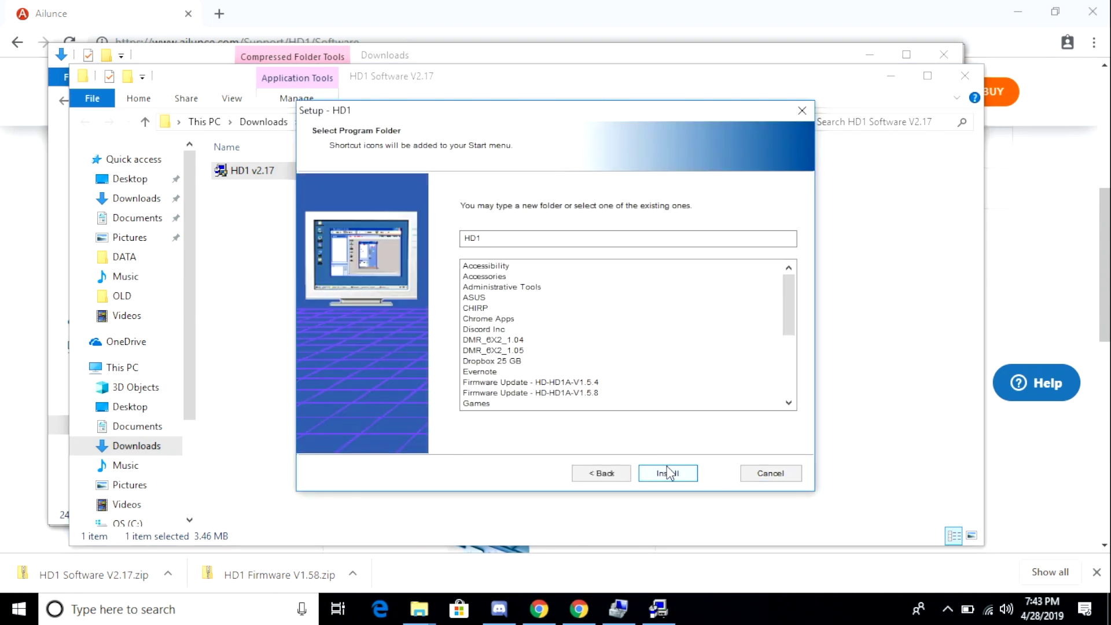
click(667, 472)
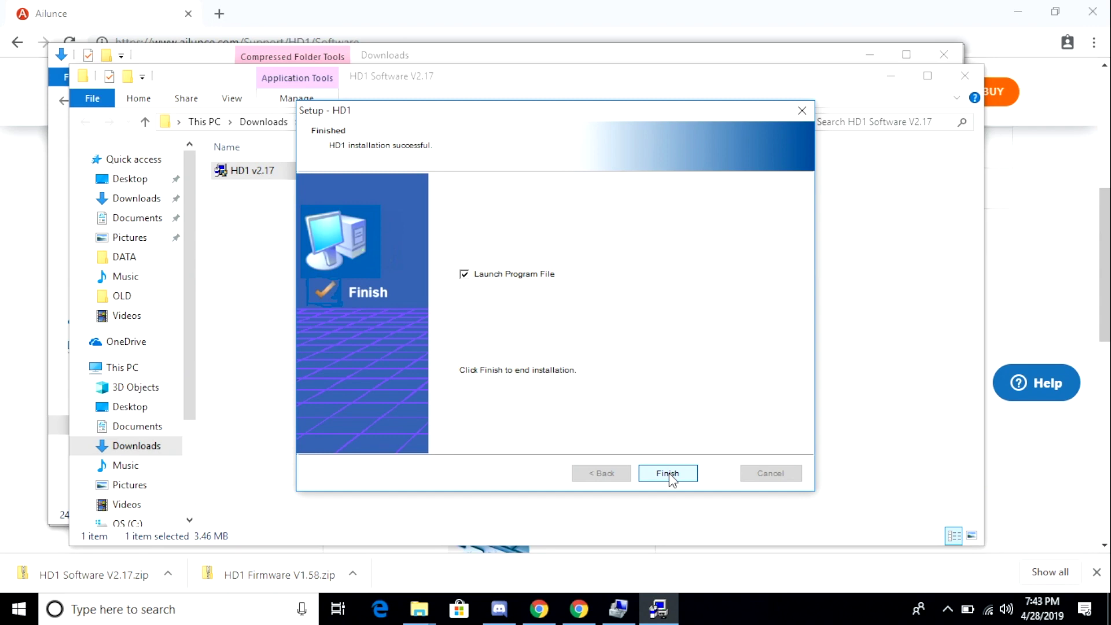
click(668, 474)
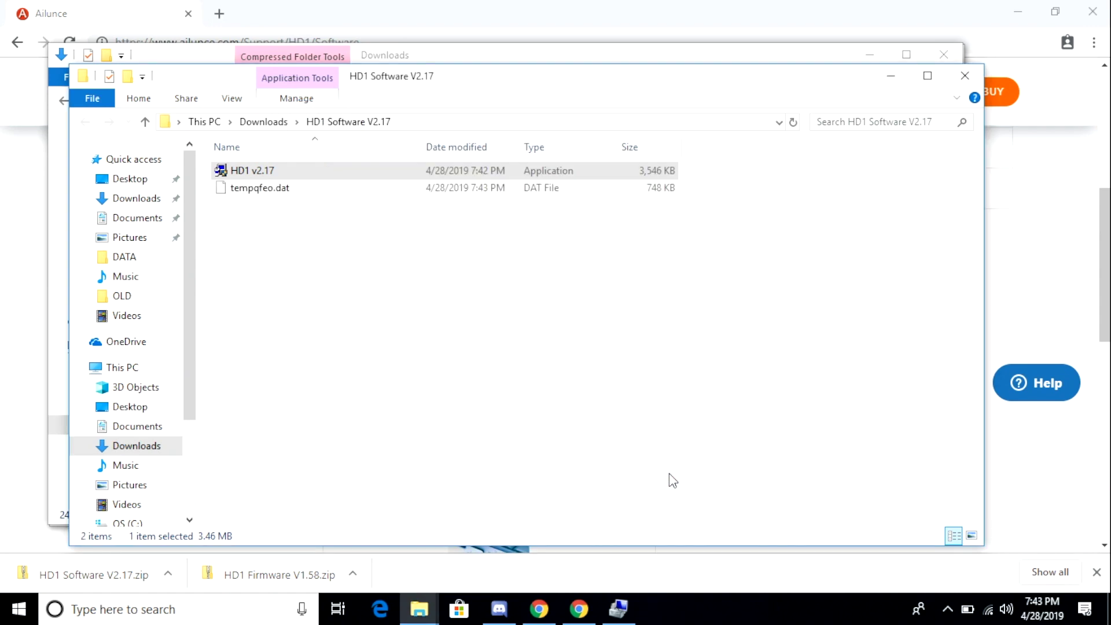
click(260, 29)
click(275, 43)
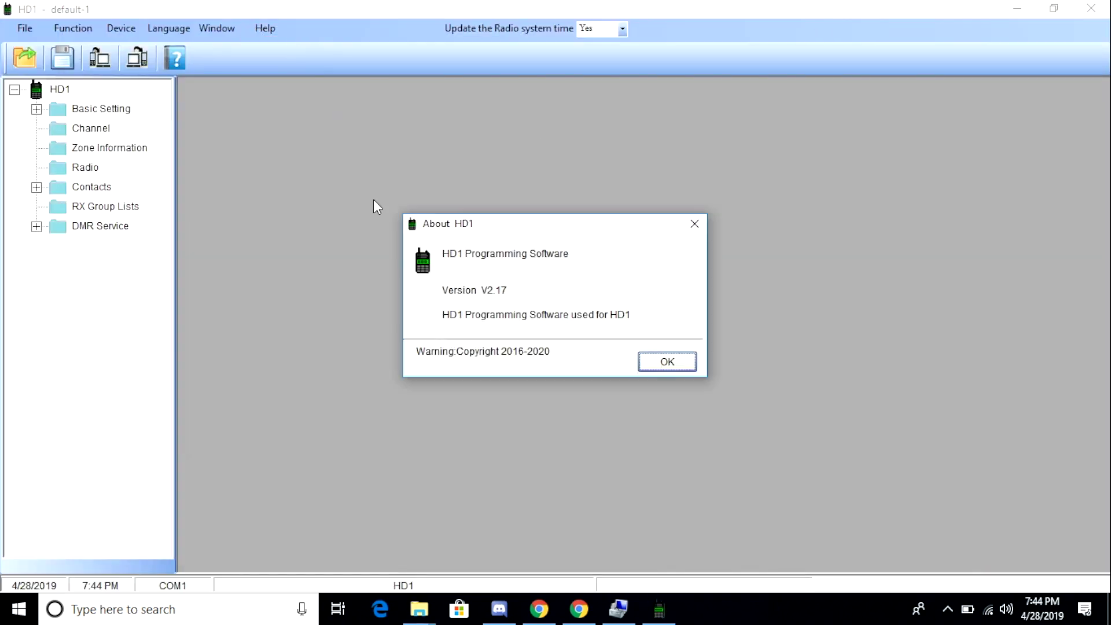
click(668, 363)
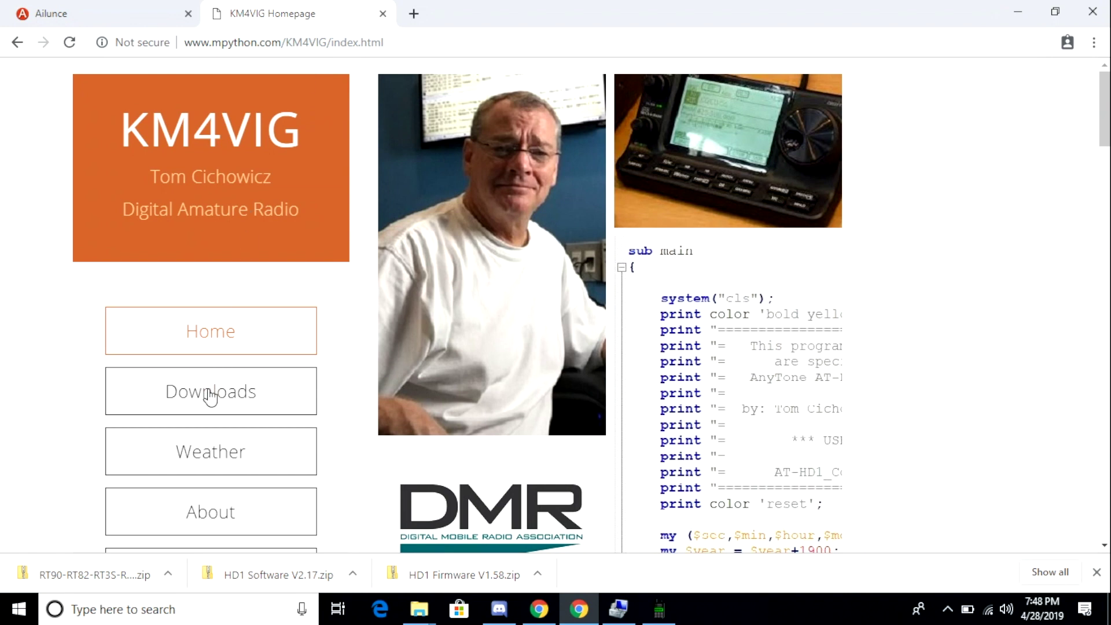
Download Ailunce HD1 AddressBookContacts.zip from the KM4VIG website's Downloads page
click(210, 403)
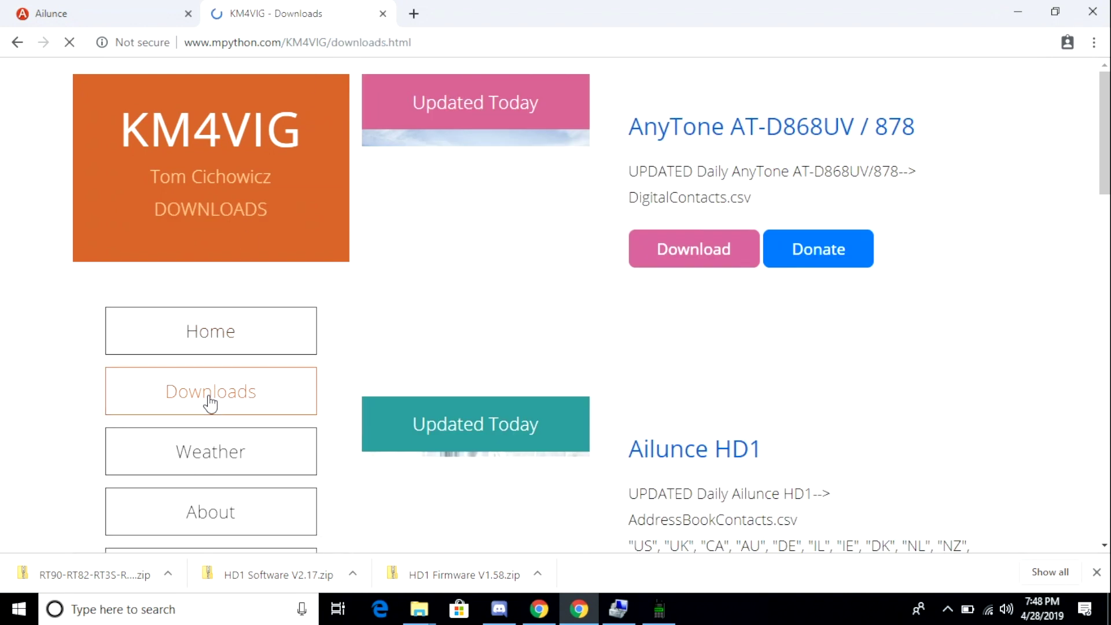
scroll(537, 366, down, 4)
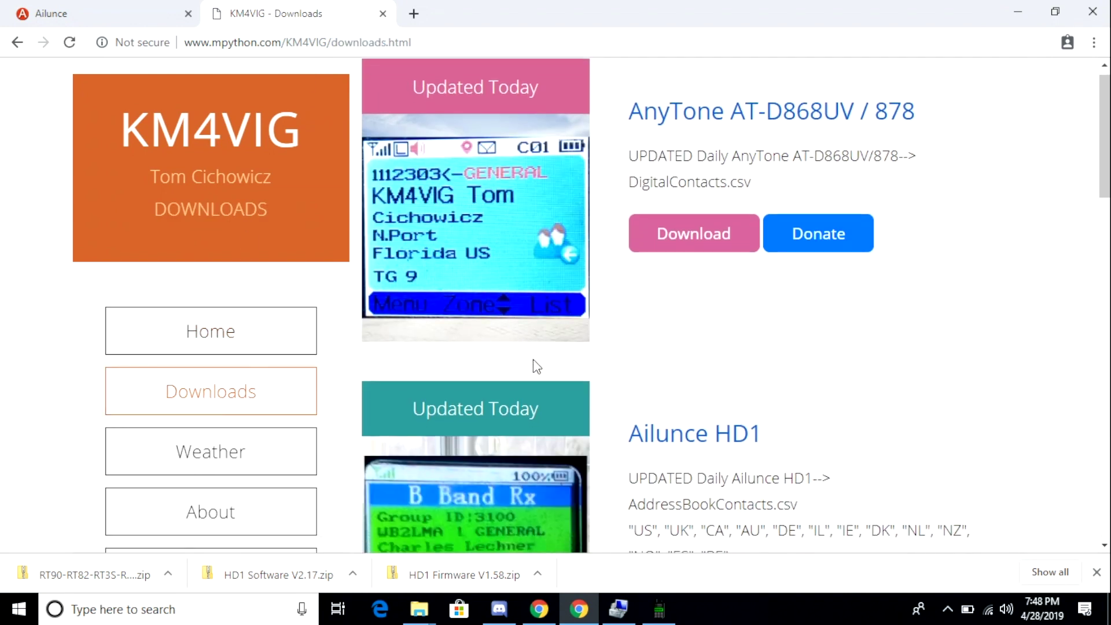
scroll(537, 366, down, 1)
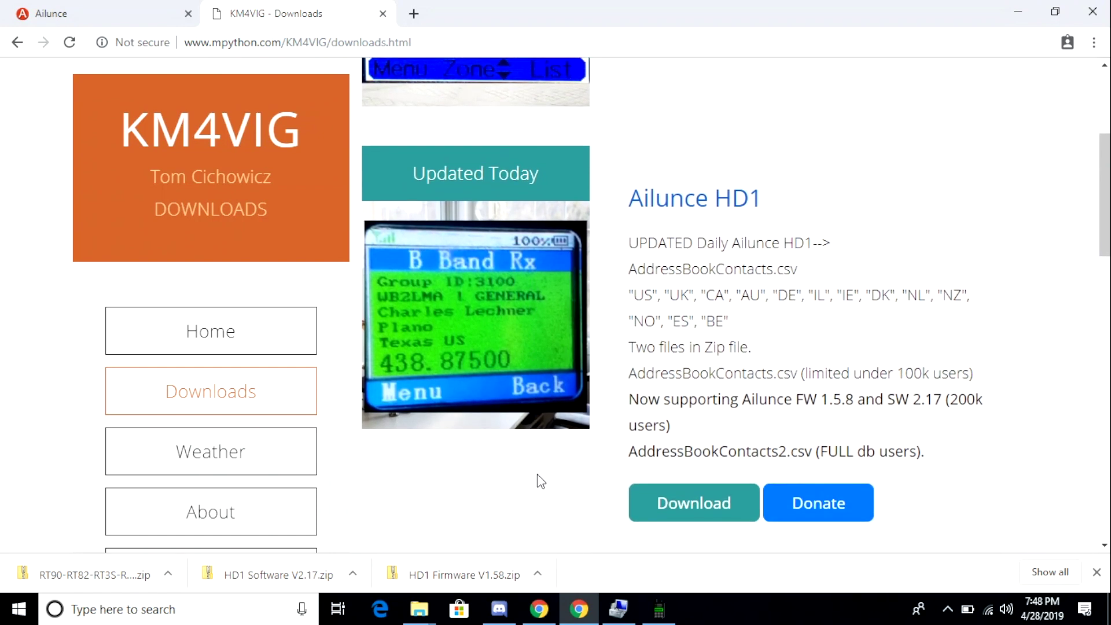
click(707, 508)
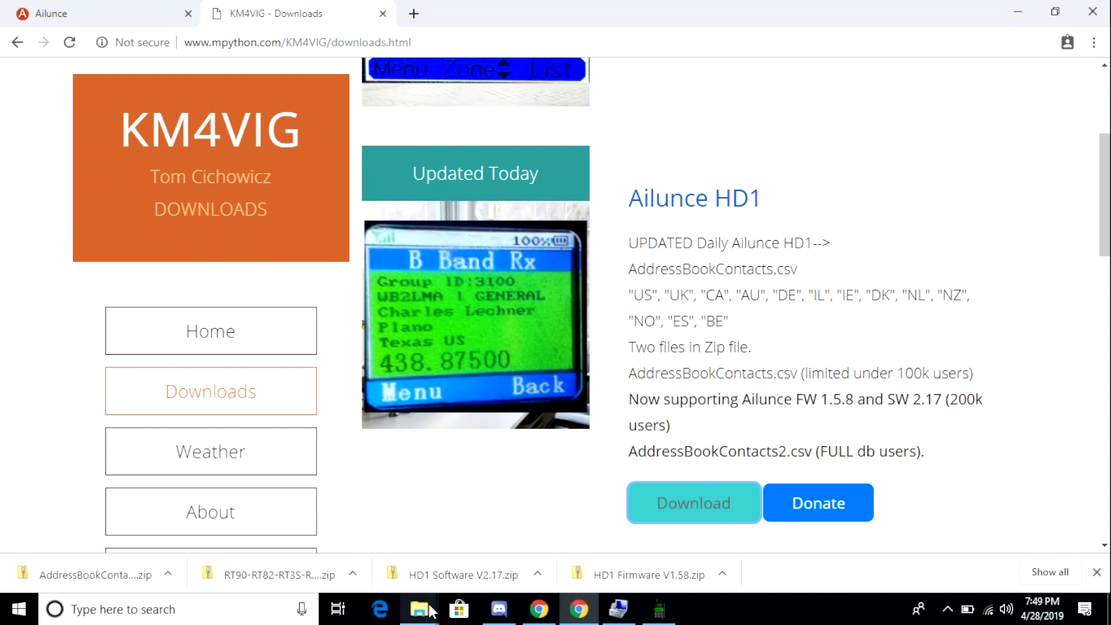
Check the Downloads folder for the 3,895 KB AddressBookContacts zip
mouse_move(430, 615)
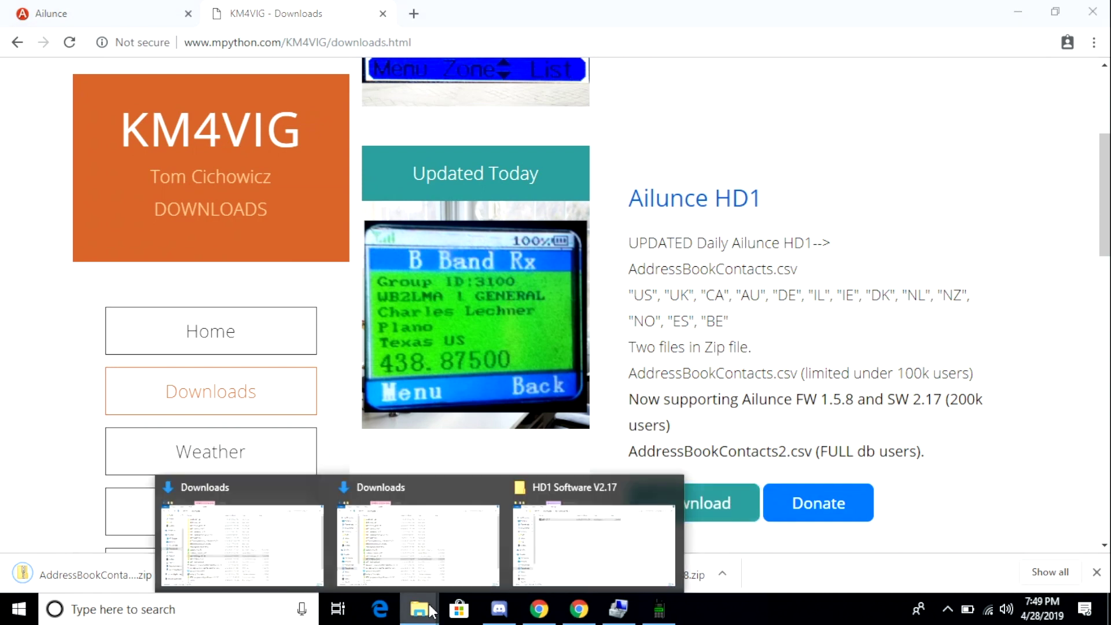
click(482, 558)
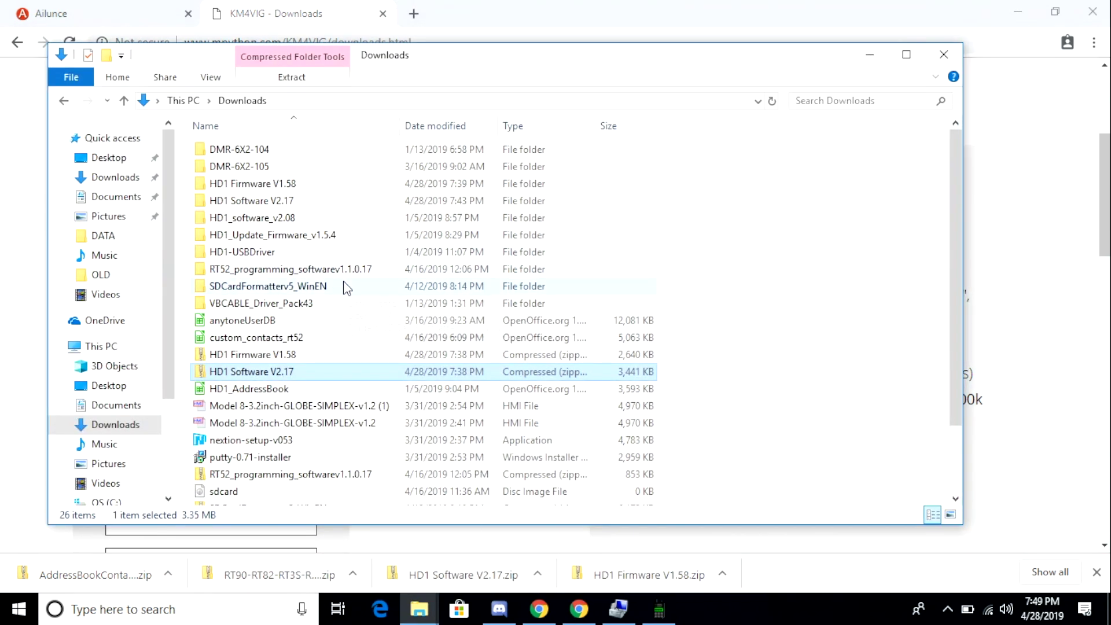
scroll(301, 496, down, 2)
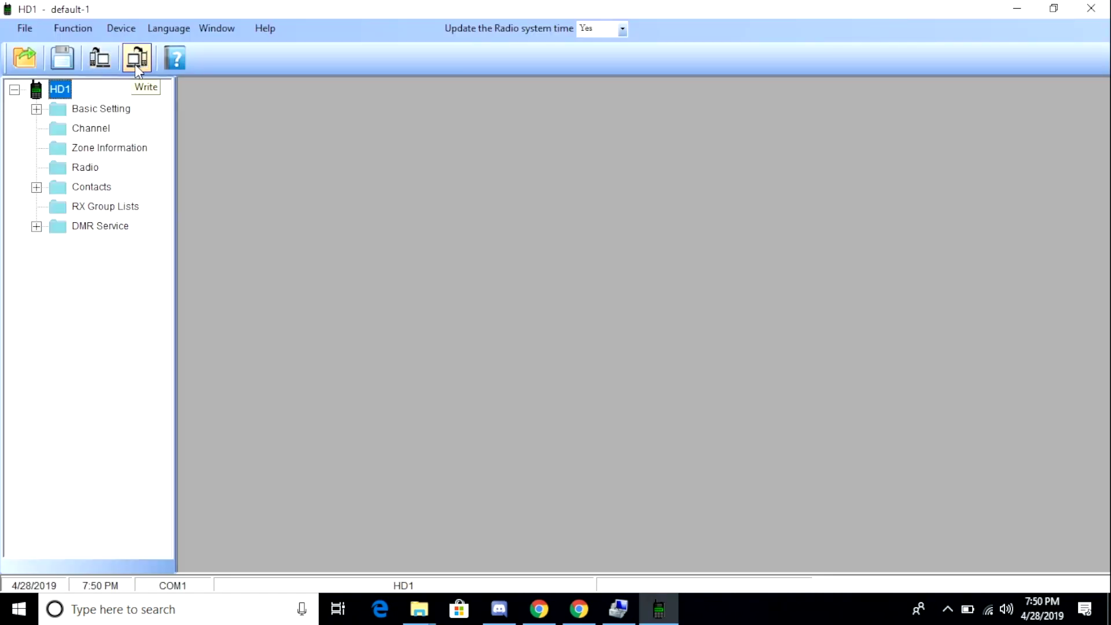
Import the HD1_AddressBook file from Downloads into the Address Book Contacts list
click(37, 187)
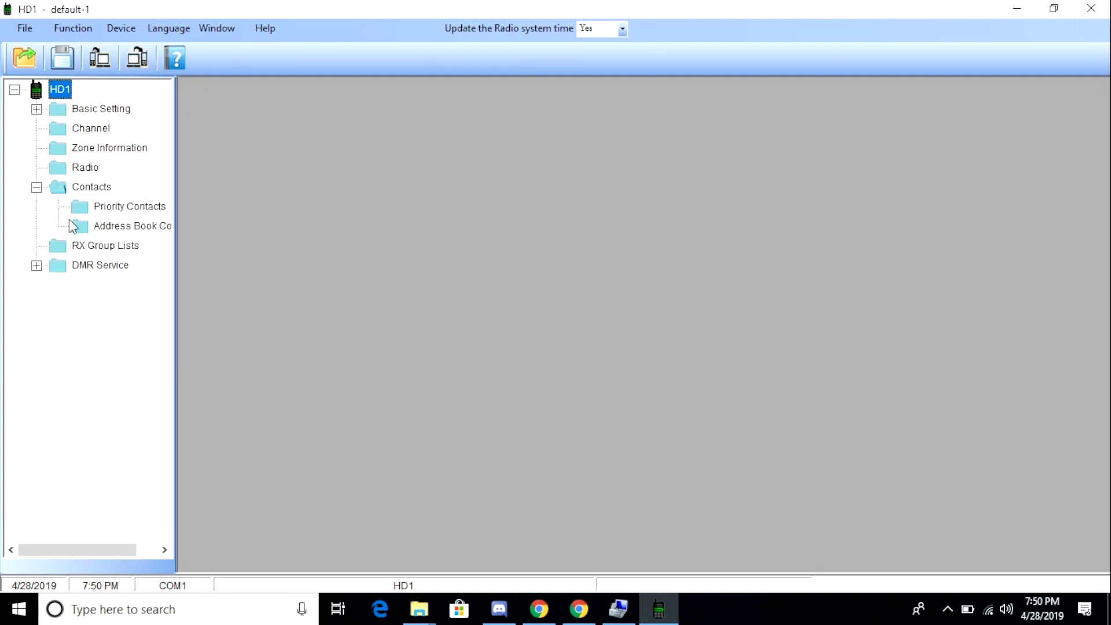
click(80, 227)
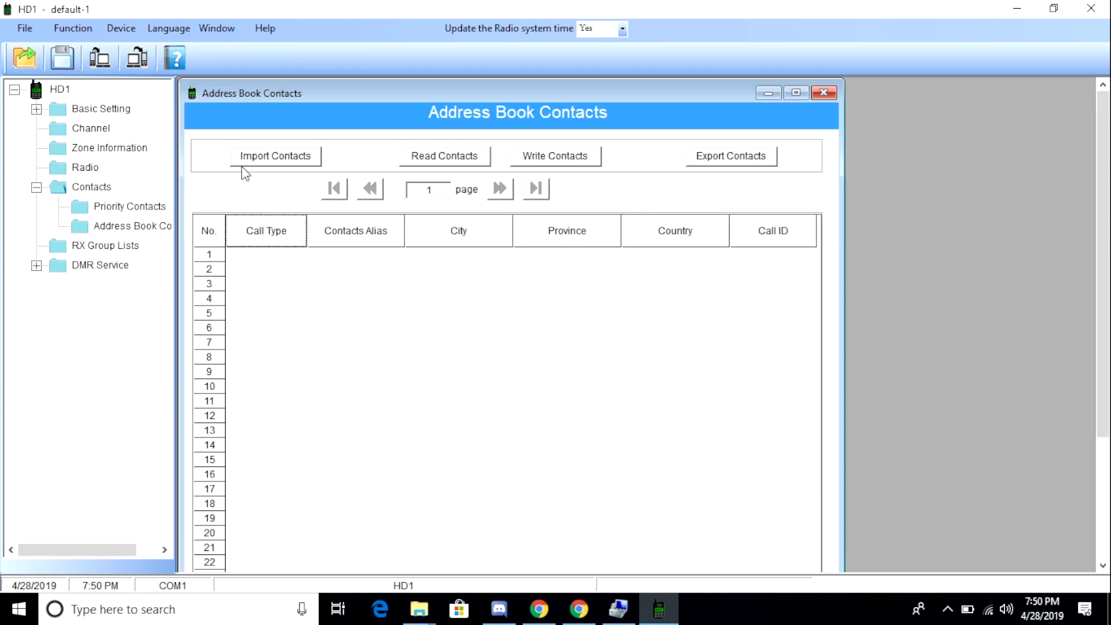
click(256, 163)
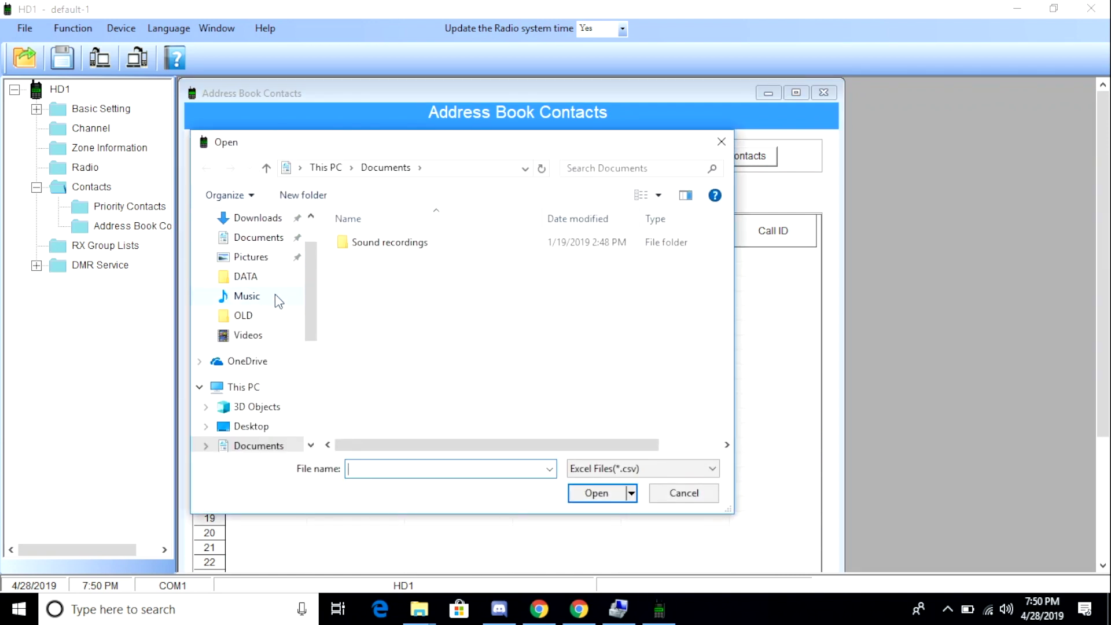
click(271, 220)
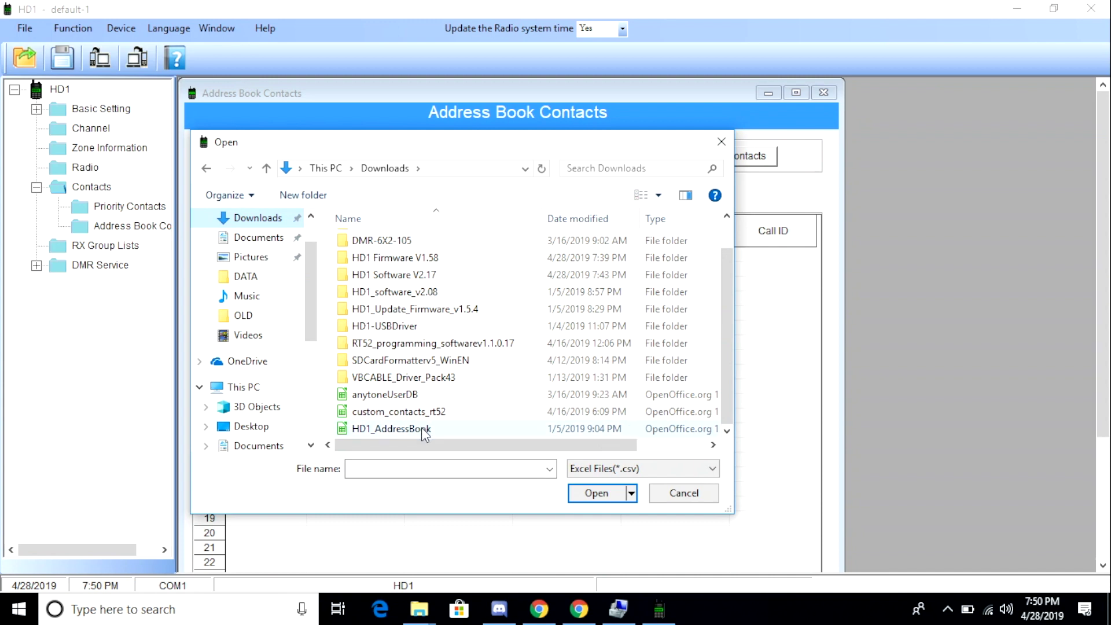
double_click(397, 429)
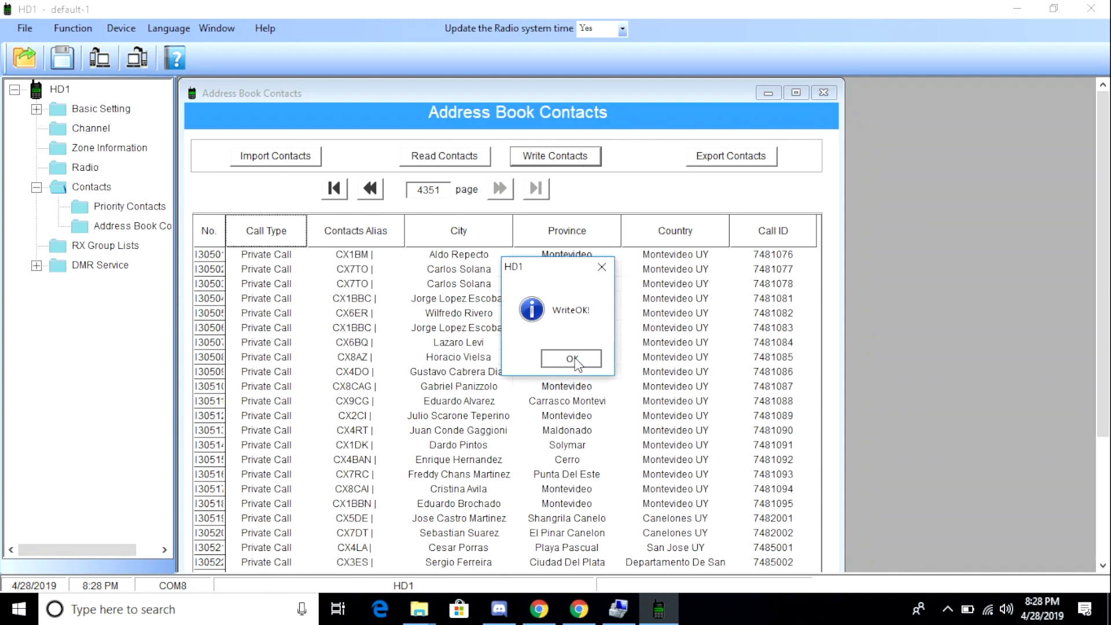
Acknowledge the WriteOK! message confirming the imported contacts were written to the radio
click(571, 359)
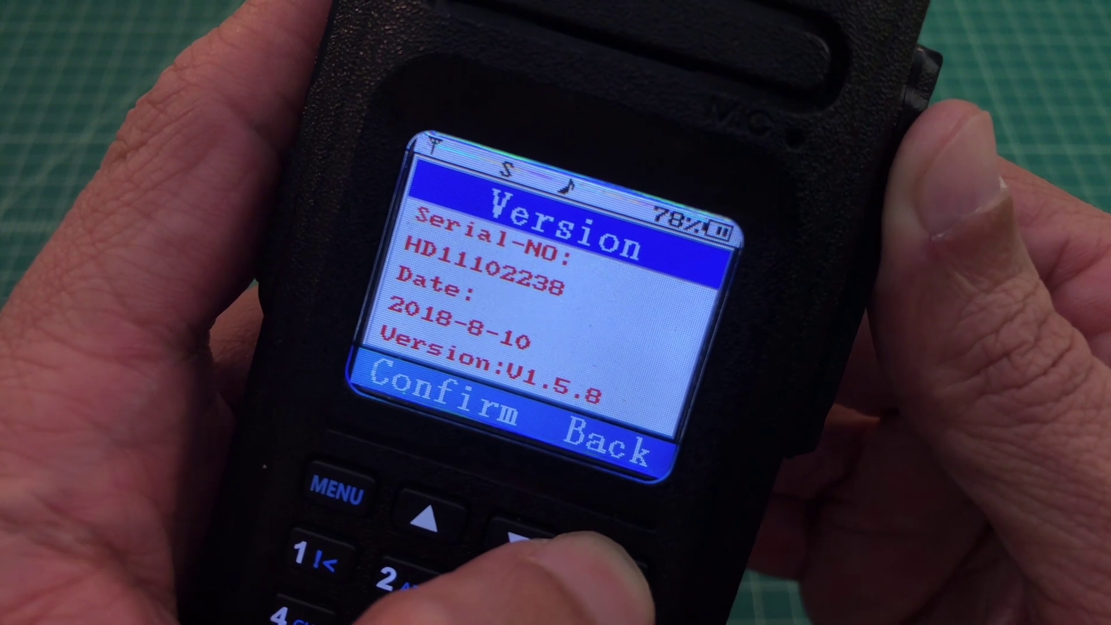
Back out of the V1.5.8 Version page and menu to the home screen showing 146.52000 FM
key(Escape)
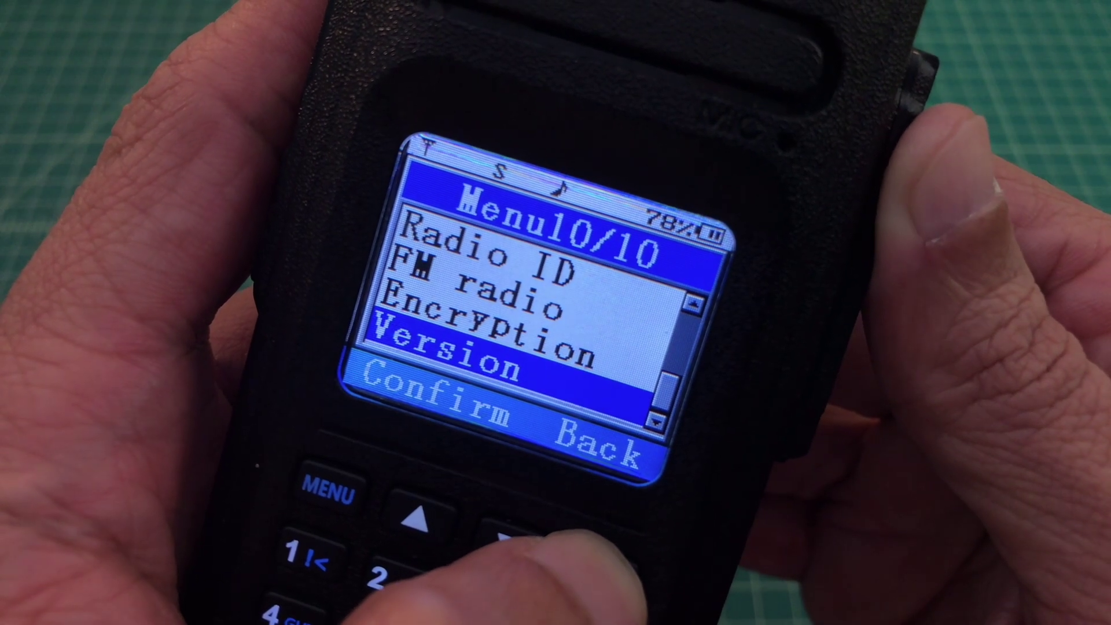
key(Escape)
key(Escape)
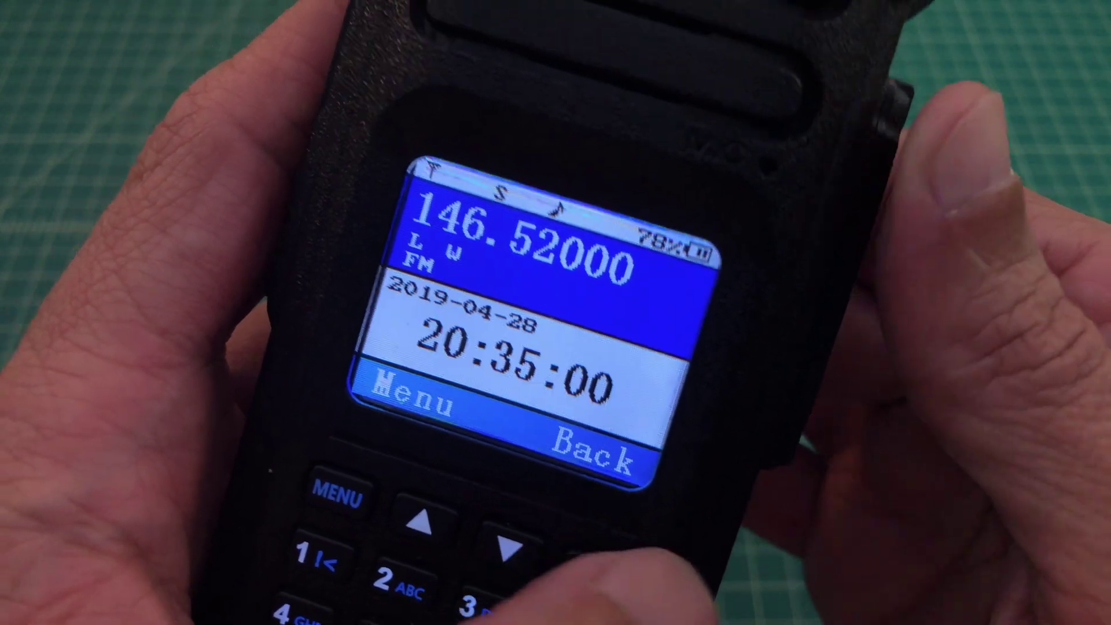
key(Escape)
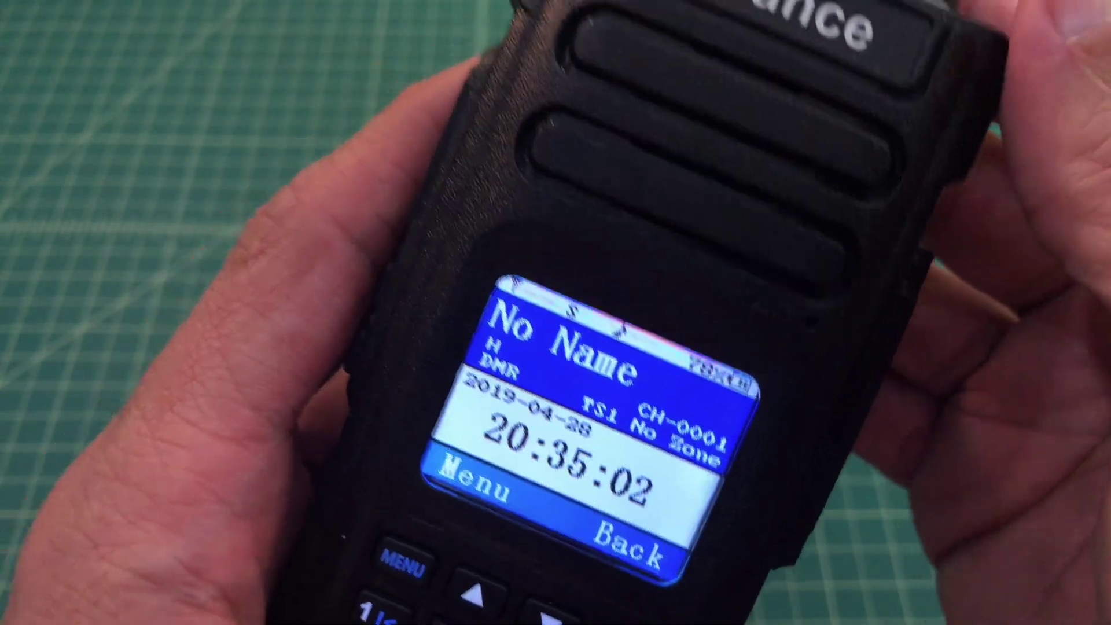